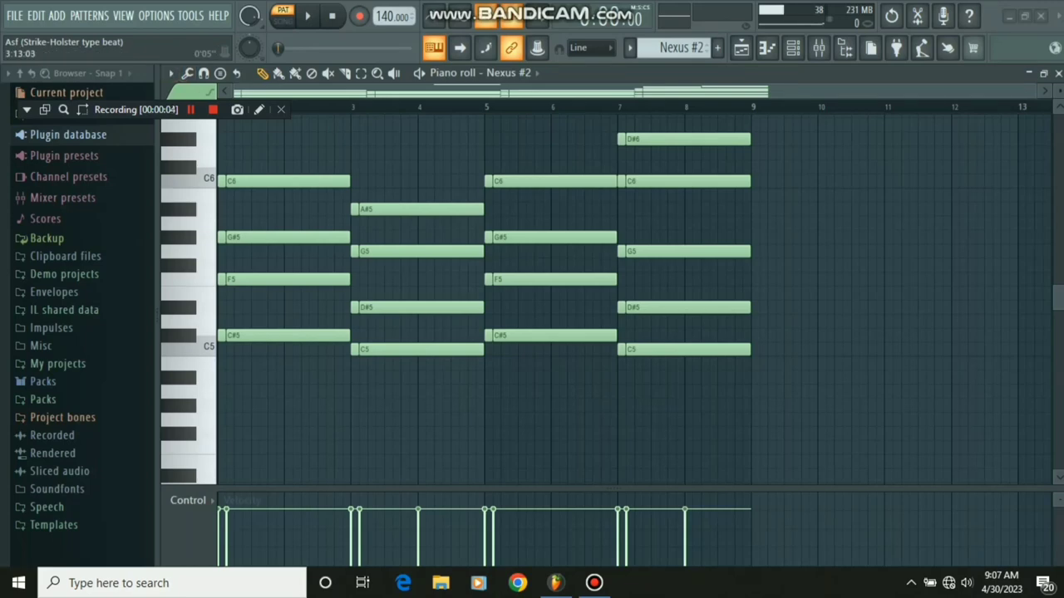
Step: Show the channel rack and the full song arrangement, then scroll through the arrangement's tracks
key("F6")
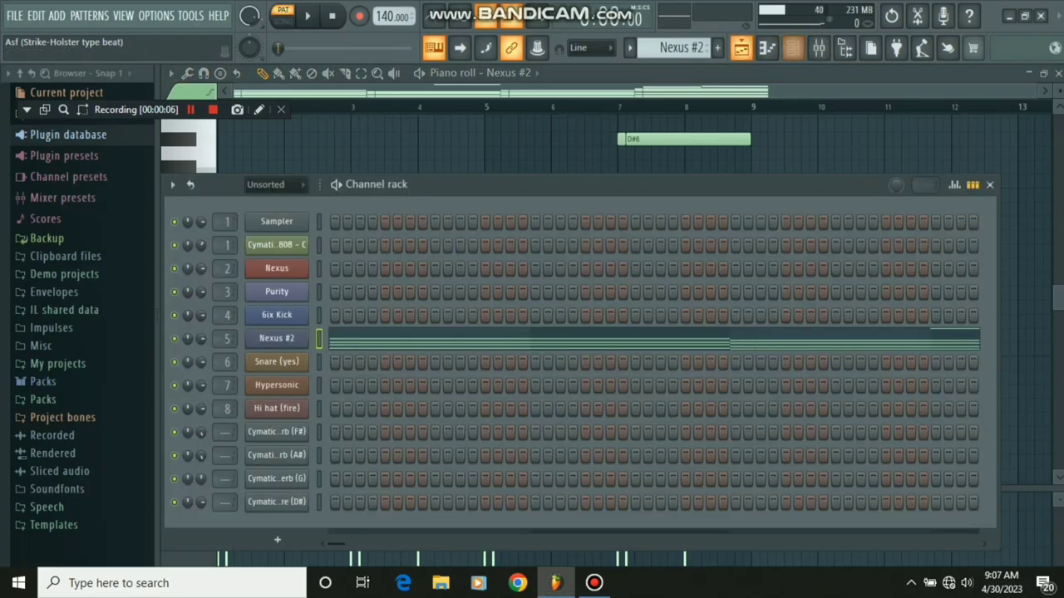
left_click(739, 48)
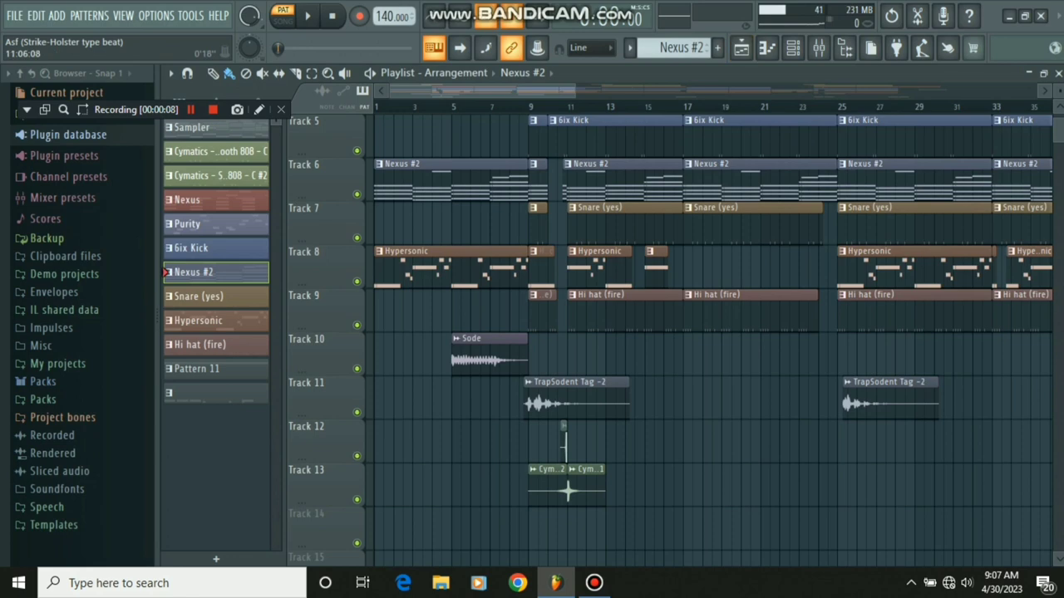
scroll(706, 332, "down", 2)
scroll(707, 332, "down", 2)
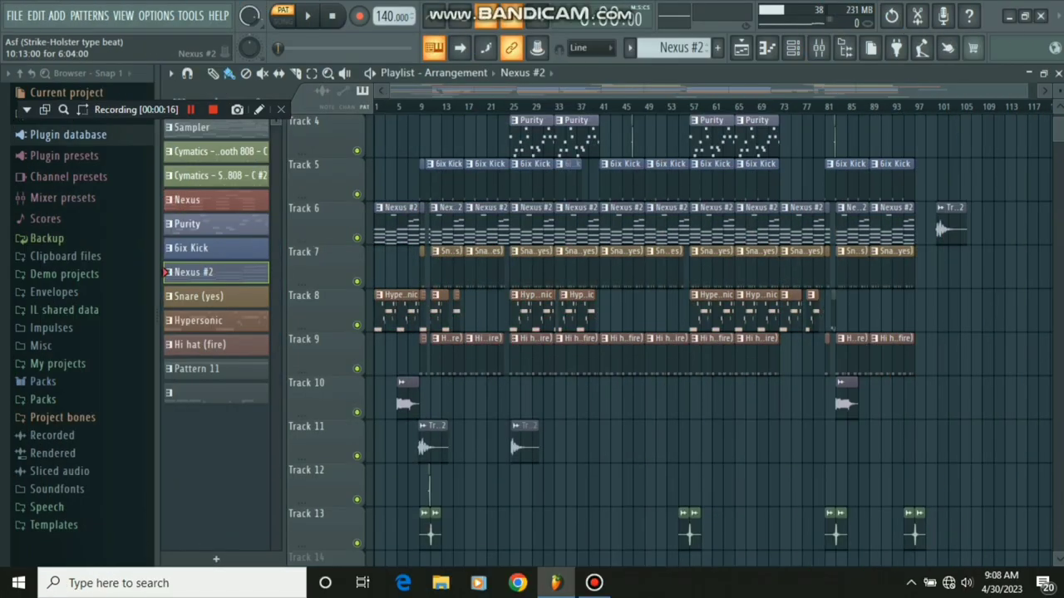
scroll(670, 340, "down", 1)
scroll(670, 340, "down", 3)
scroll(669, 340, "up", 1)
scroll(670, 340, "up", 5)
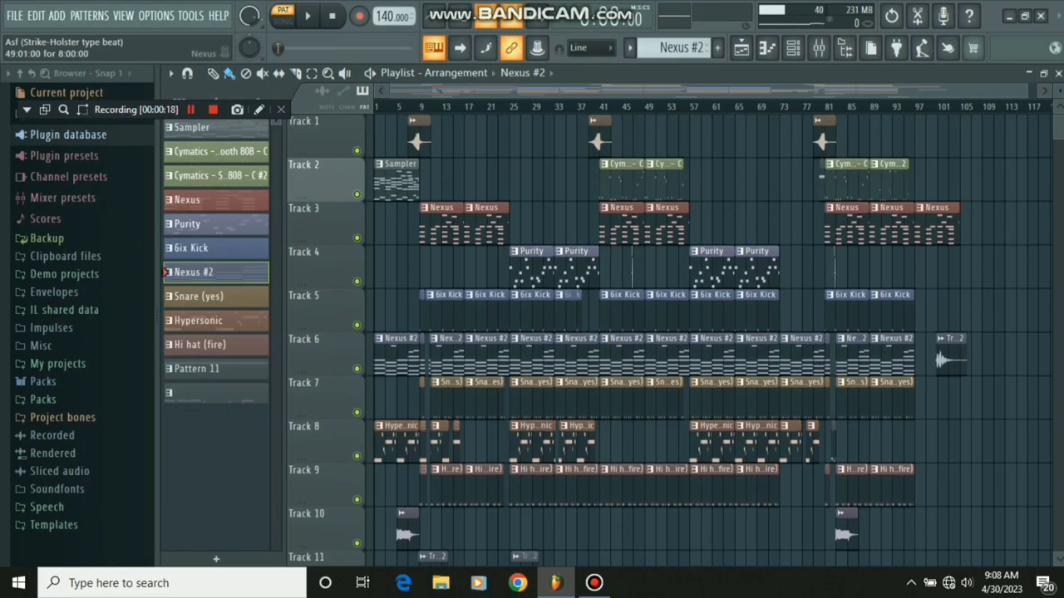
scroll(670, 340, "up", 4)
scroll(669, 340, "down", 2)
scroll(670, 340, "down", 2)
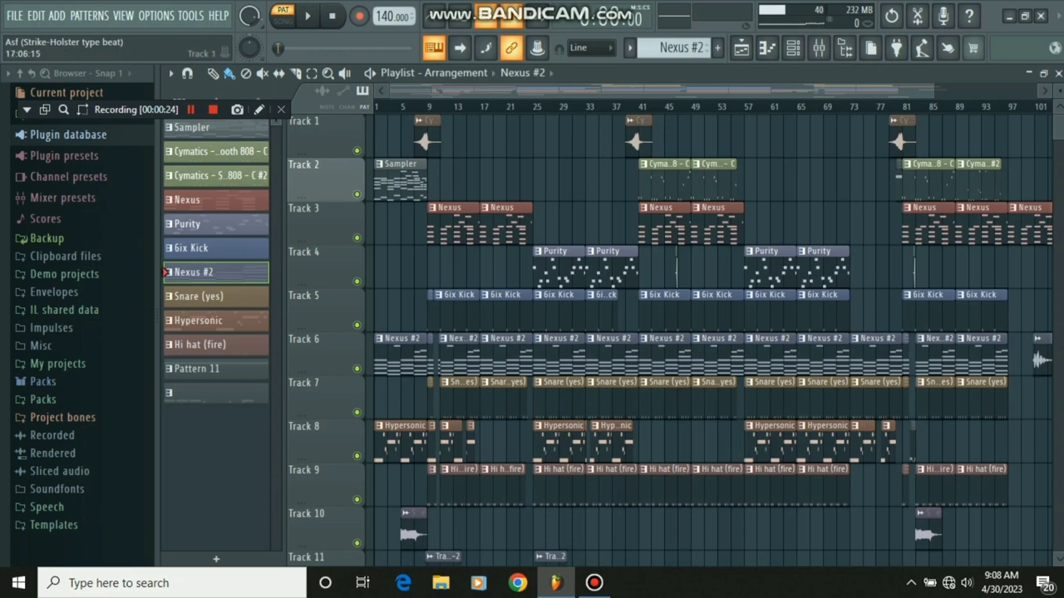
scroll(670, 340, "up", 2)
scroll(670, 340, "up", 2)
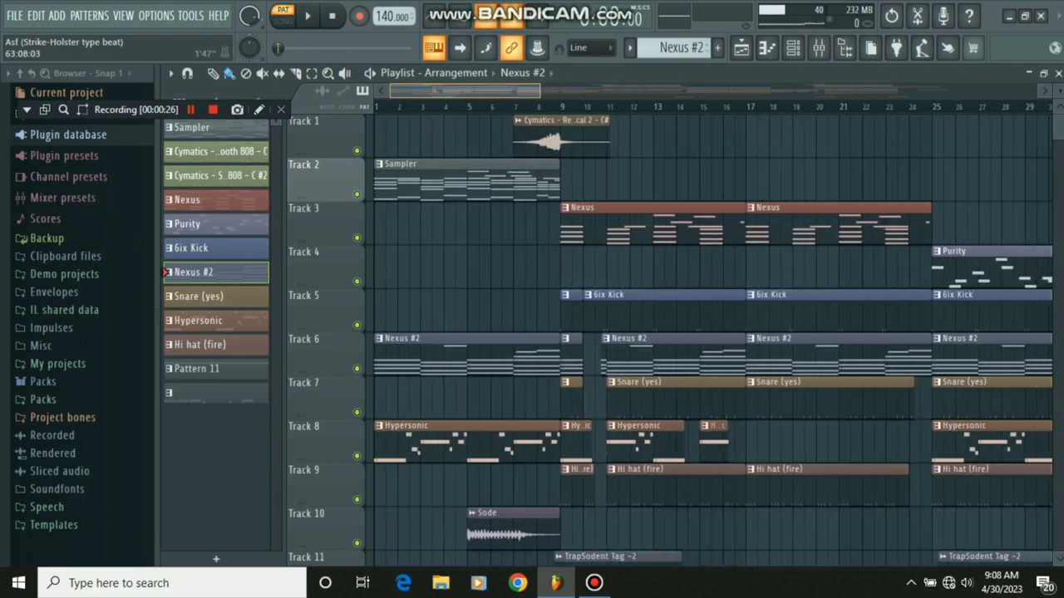
scroll(670, 339, "down", 1)
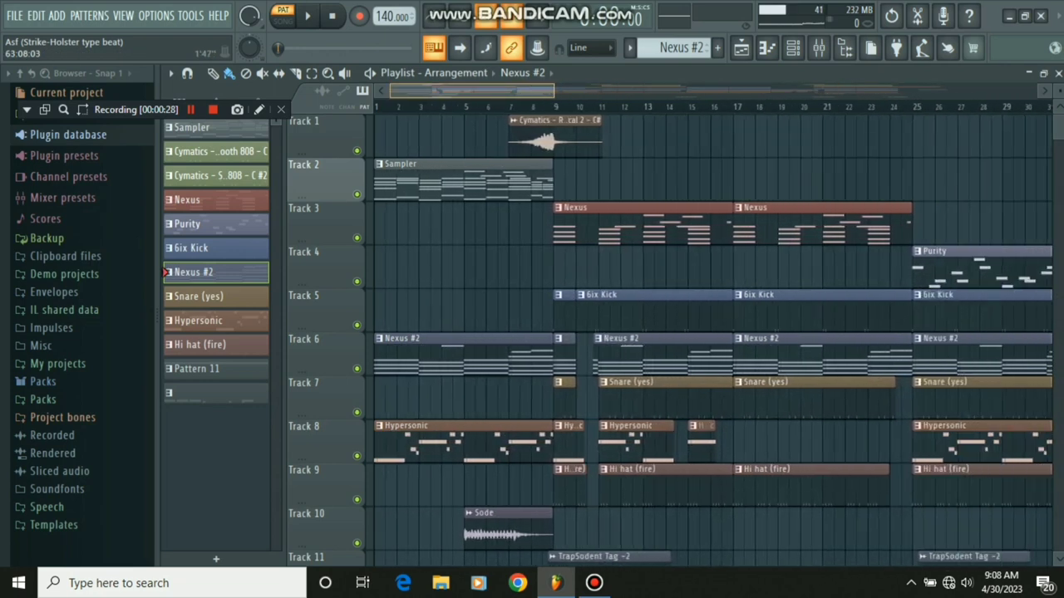
scroll(670, 340, "down", 1)
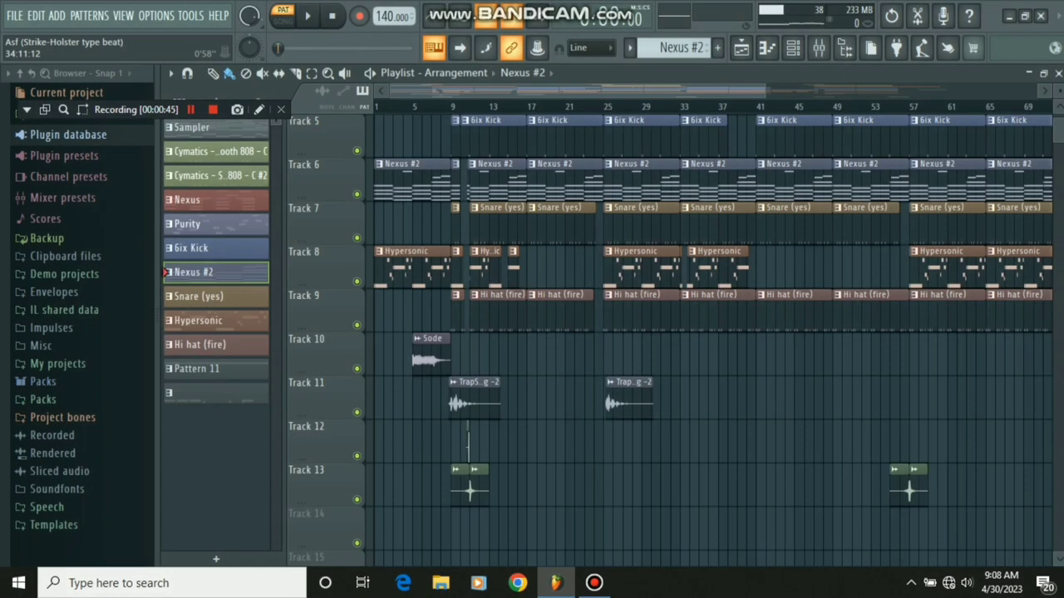
scroll(670, 340, "down", 1)
scroll(670, 340, "down", 1)
scroll(670, 340, "down", 1)
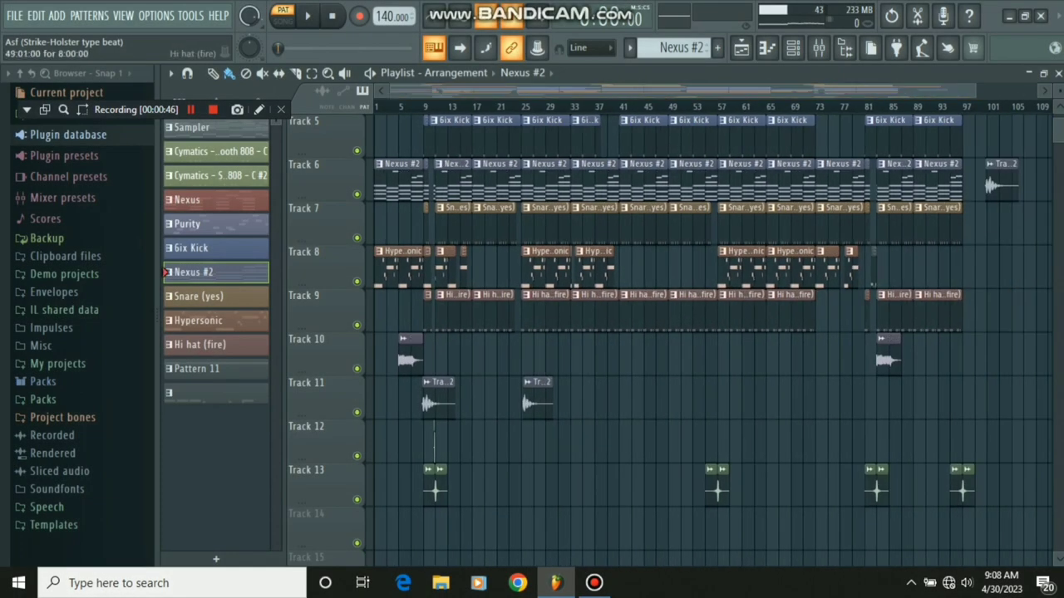
scroll(670, 340, "up", 4)
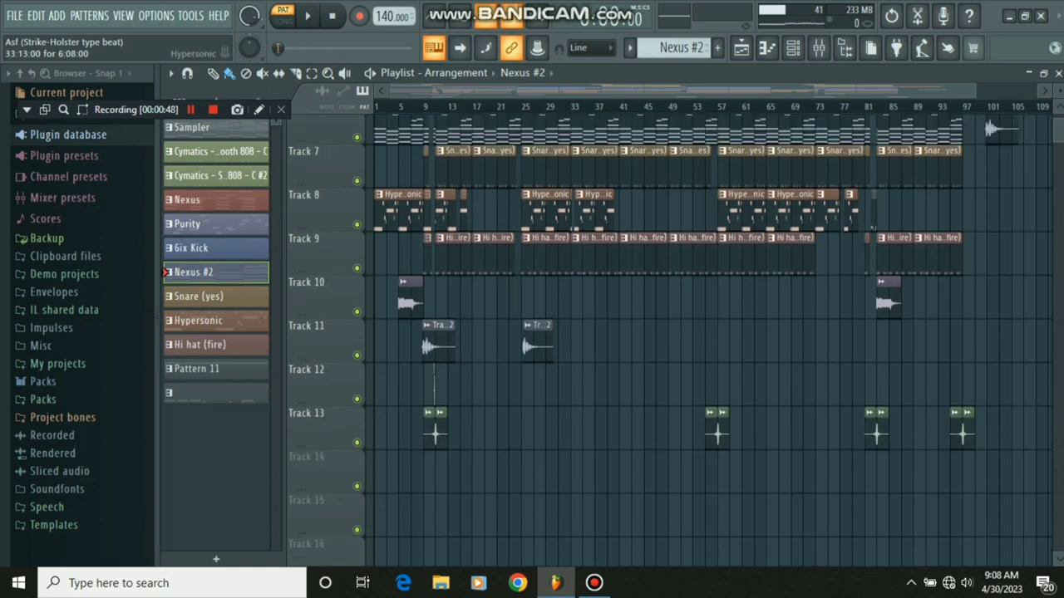
scroll(669, 340, "up", 1)
scroll(669, 340, "up", 3)
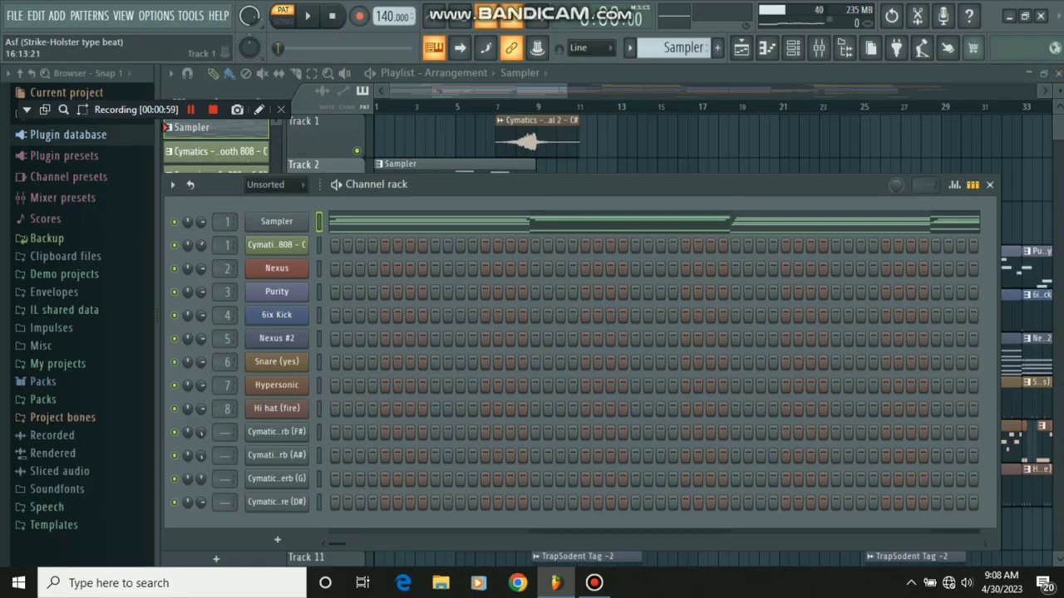
Step: Hide the channel rack and scroll the arrangement to view all eleven tracks
key("F6")
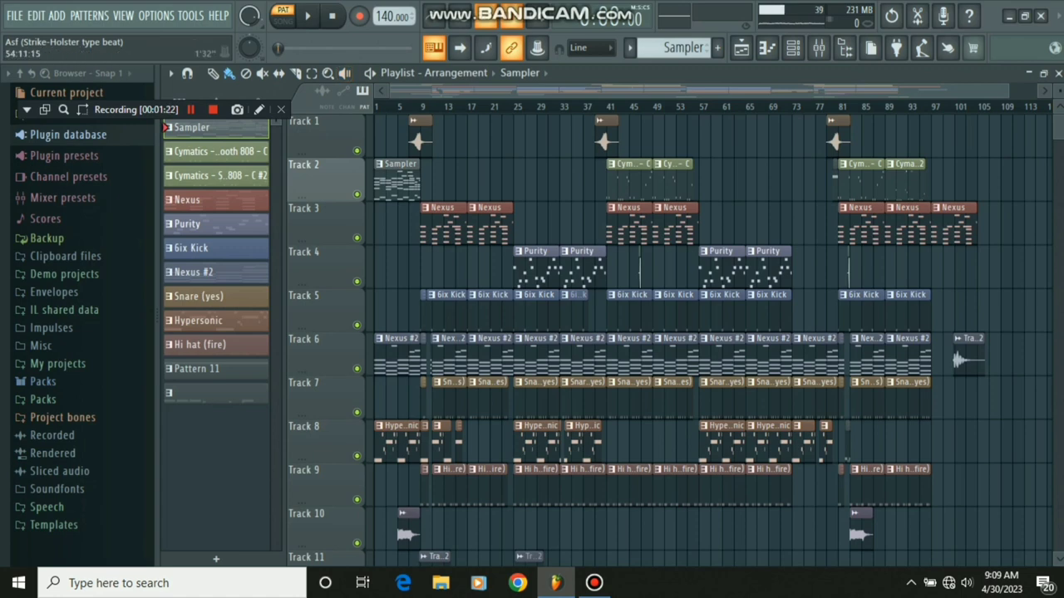
scroll(665, 224, "down", 1)
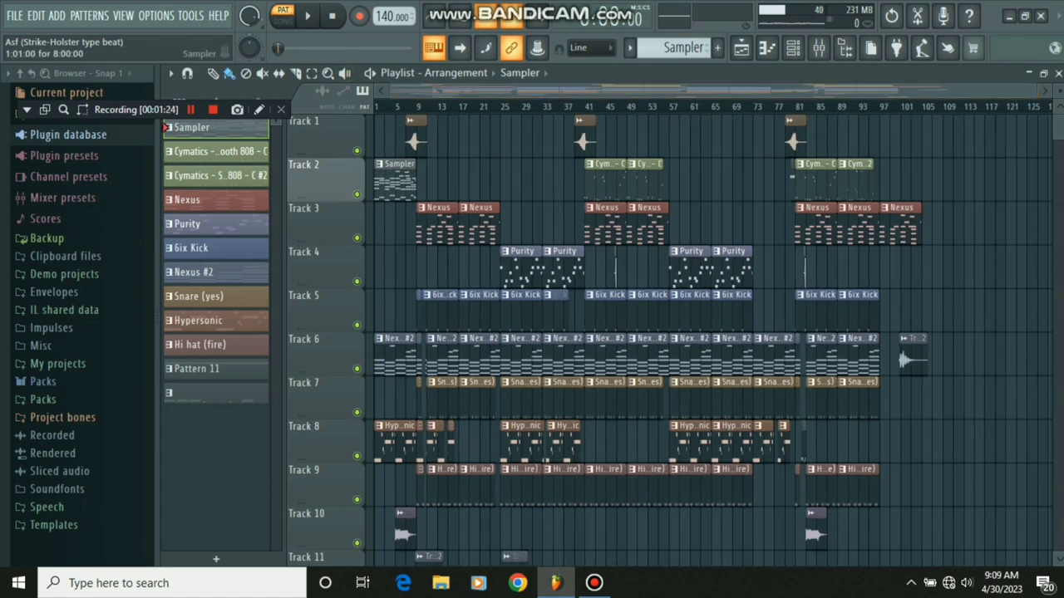
key("F7")
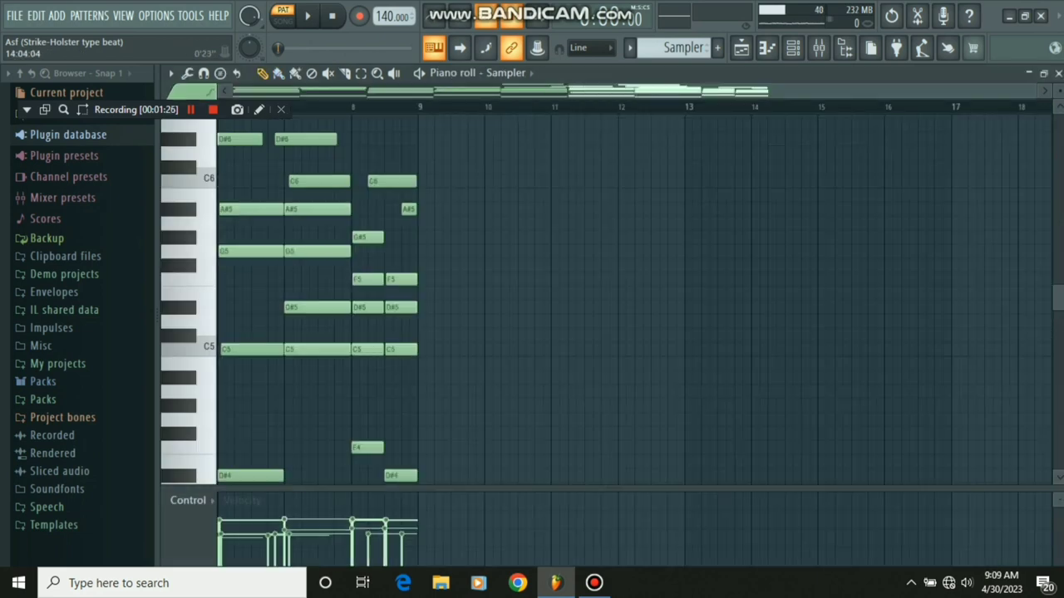
left_click(793, 47)
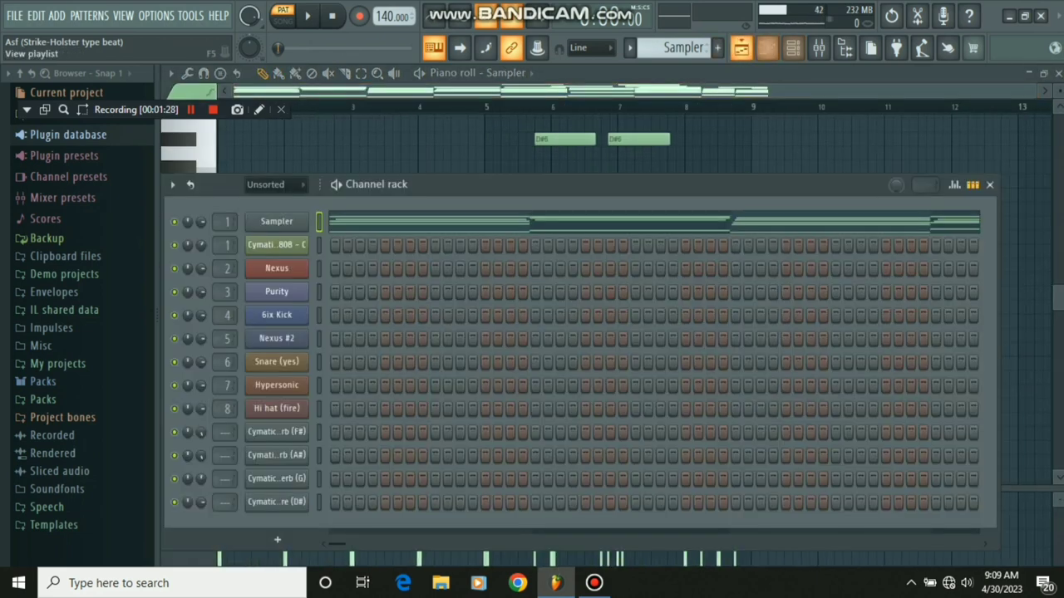
key("F5")
key("F7")
left_click(792, 48)
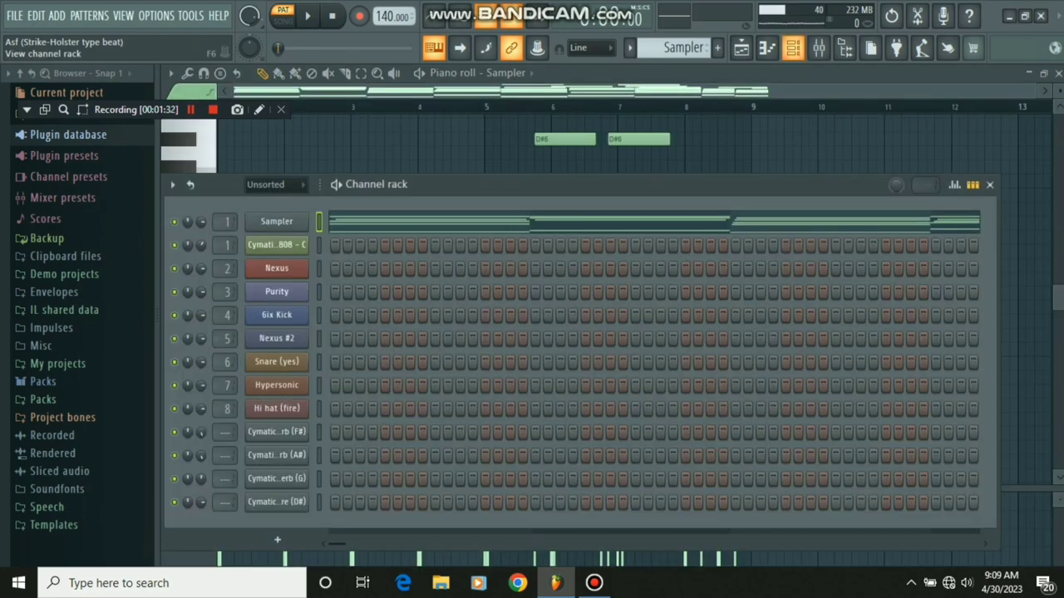
left_click(741, 47)
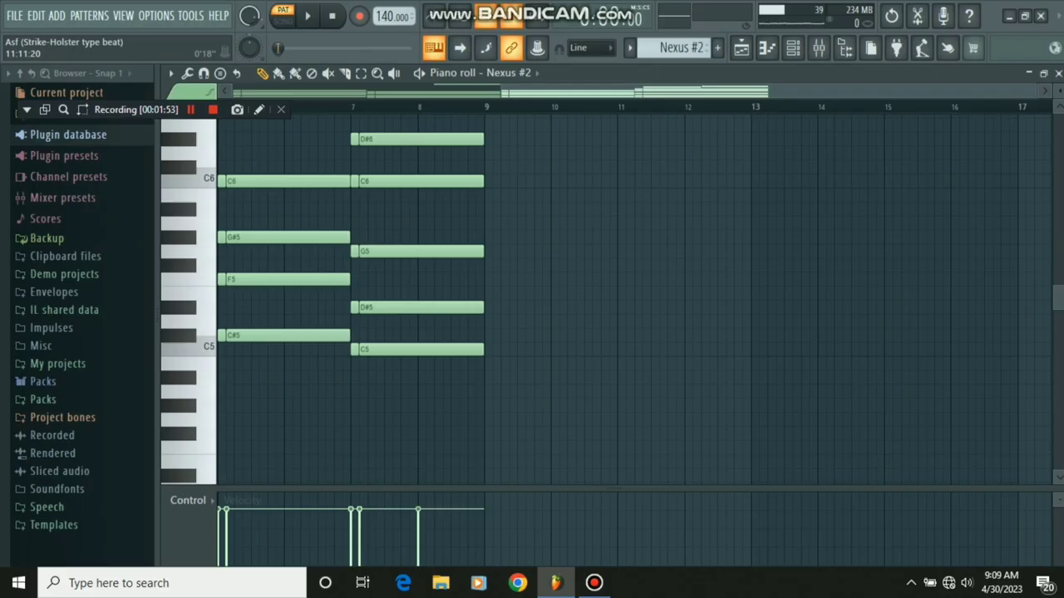
Step: Open the Nexus #2 plugin from the channel rack to show its String 2 preset, then stop playback
scroll(632, 299, "left", 4)
scroll(632, 299, "up", 3)
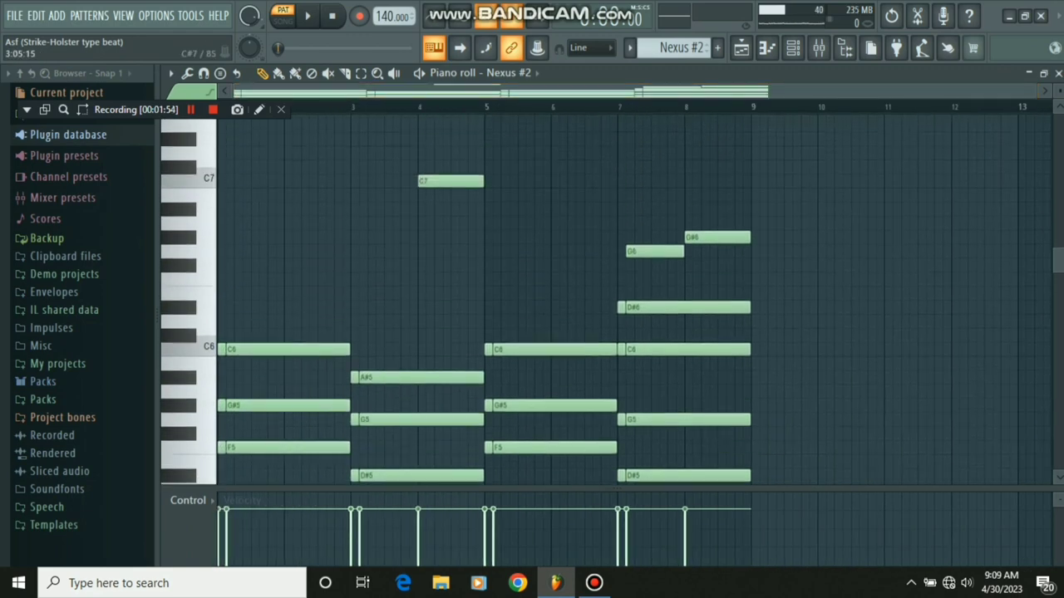
key("F6")
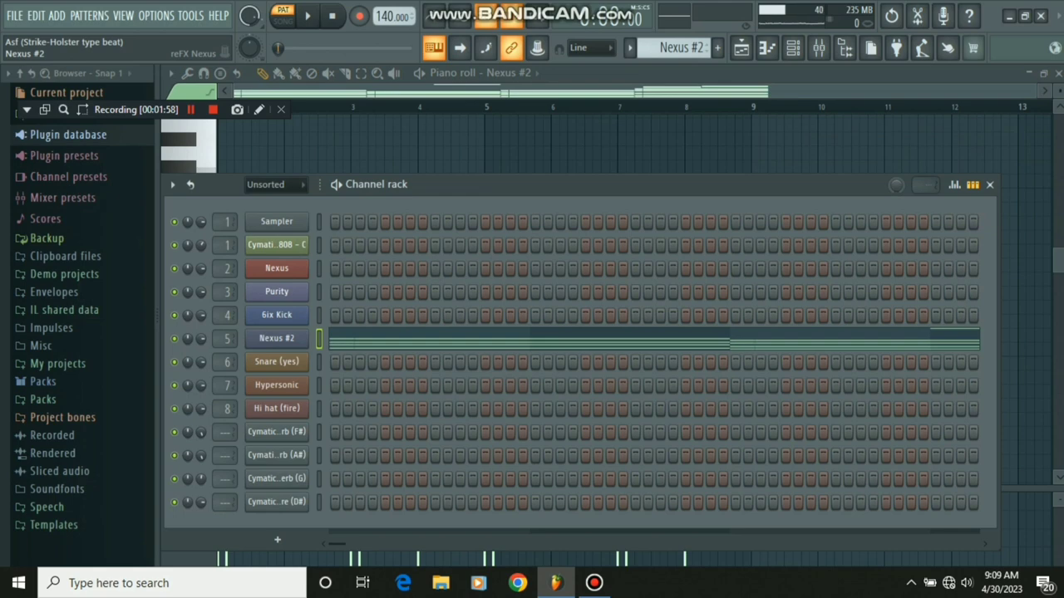
left_click(277, 338)
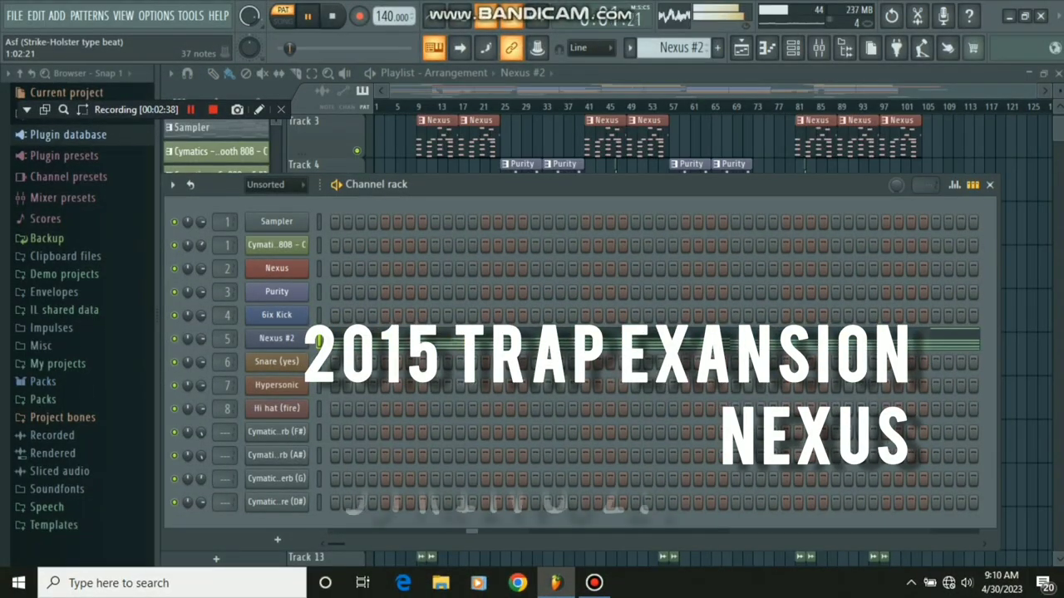
key("space")
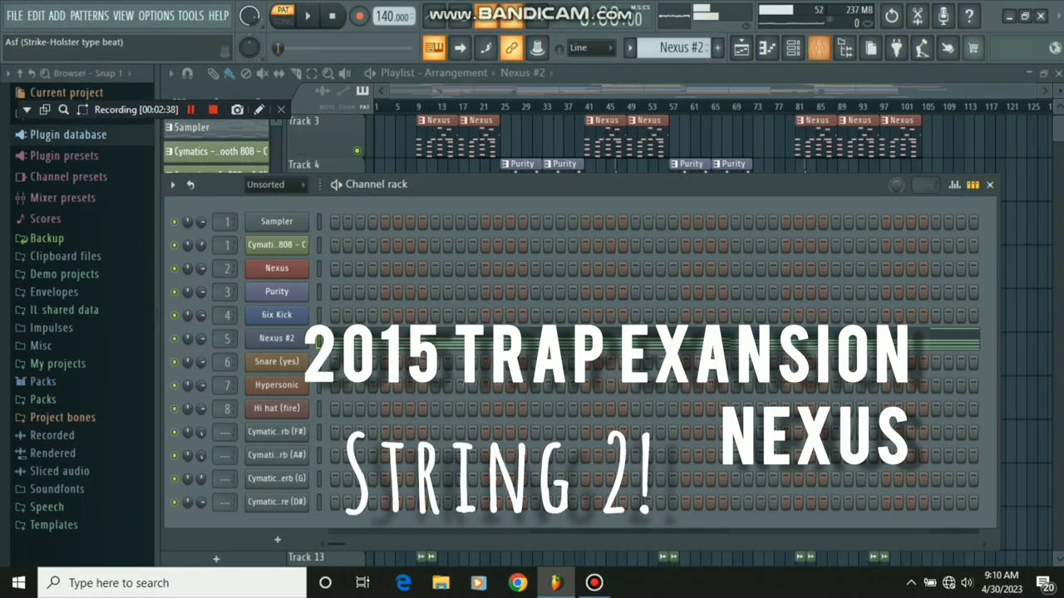
Step: Bring up the mixer, play the beat while showing Nexus #2's String 2 preset, then close it
left_click(819, 48)
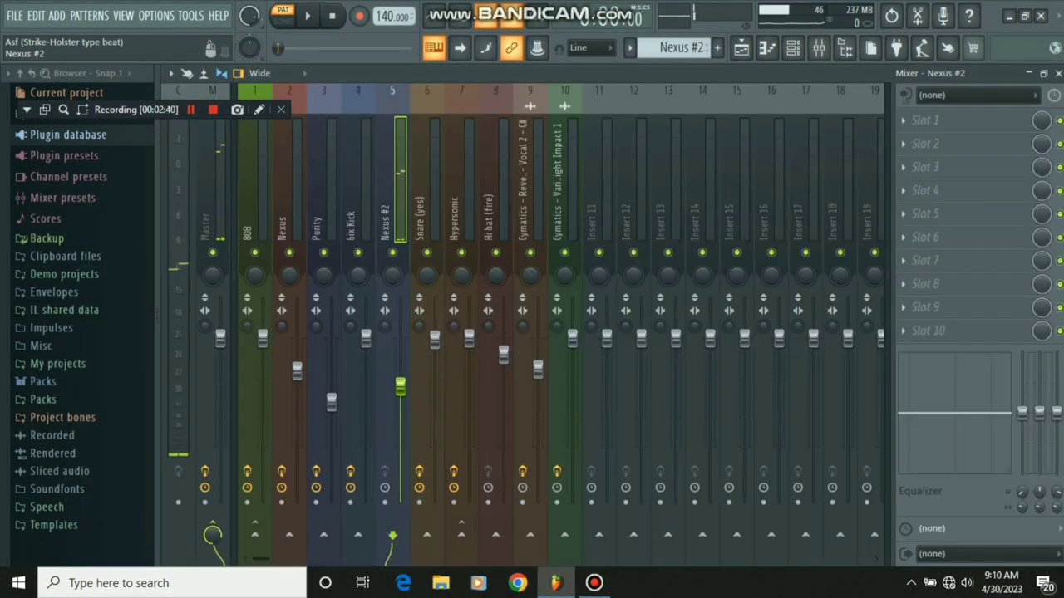
key("space")
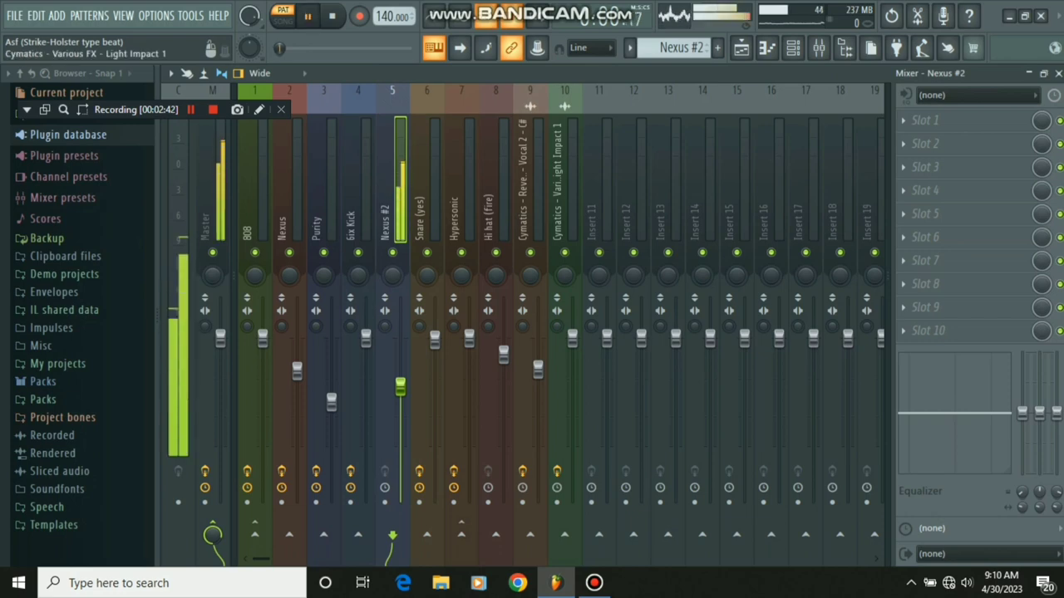
left_click(793, 48)
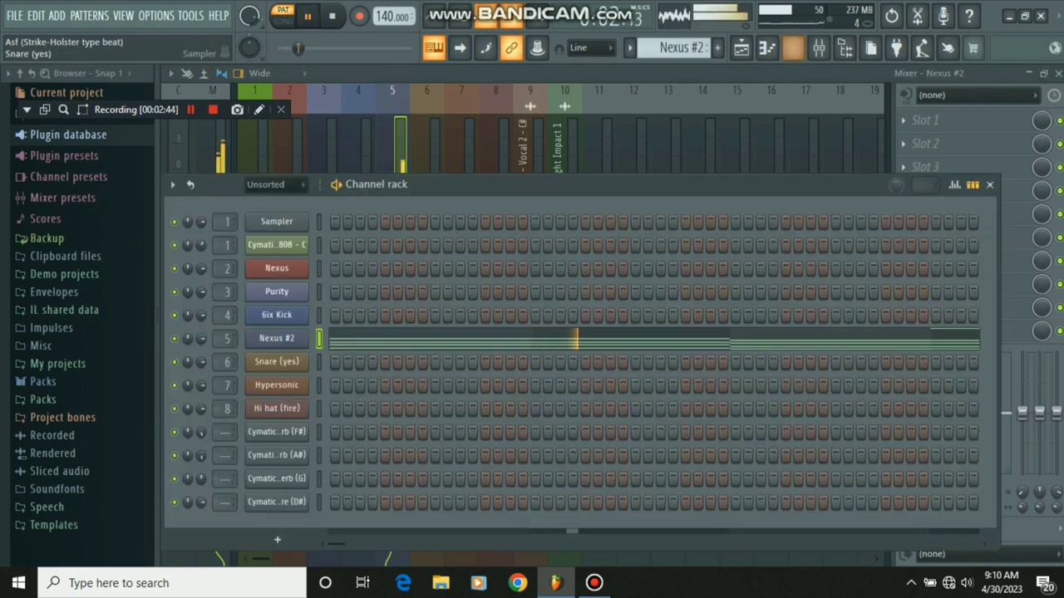
left_click(277, 339)
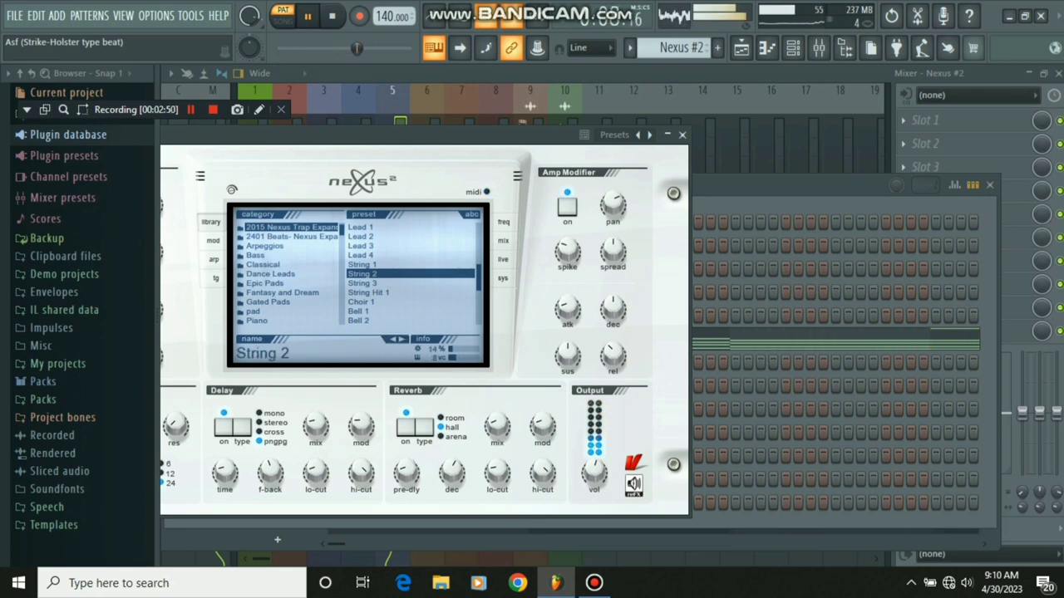
key("space")
key("Escape")
key("F6")
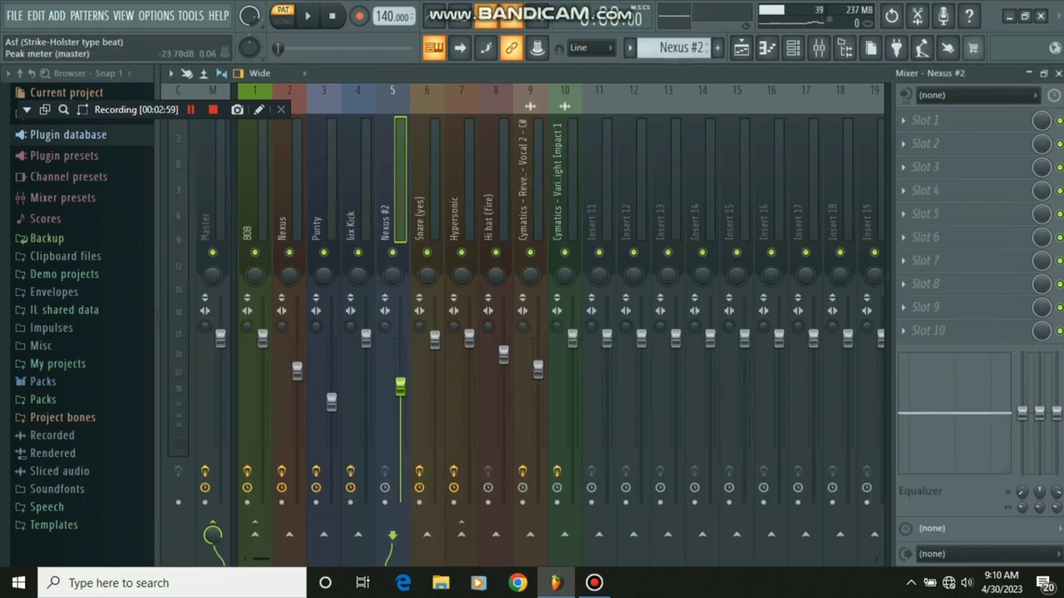
Step: Return to the song arrangement and scroll through its tracks
left_click(741, 47)
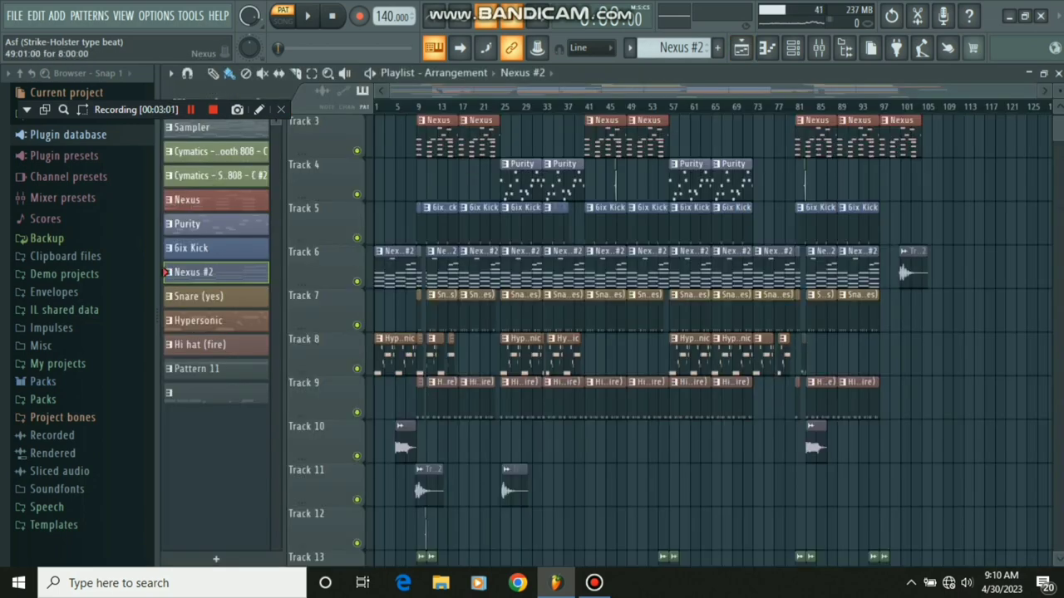
scroll(669, 333, "up", 2)
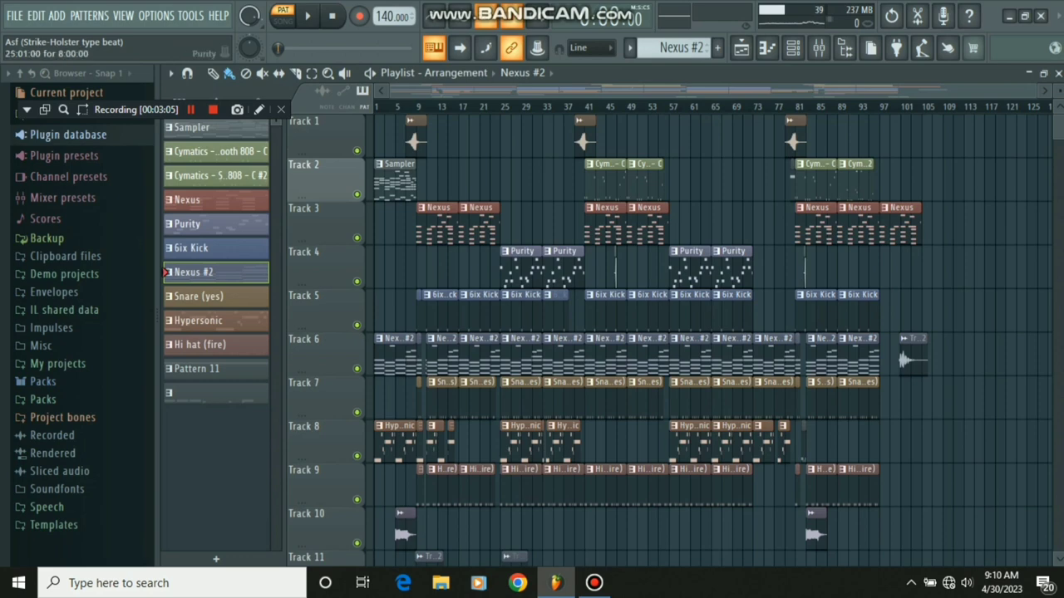
scroll(669, 332, "down", 2)
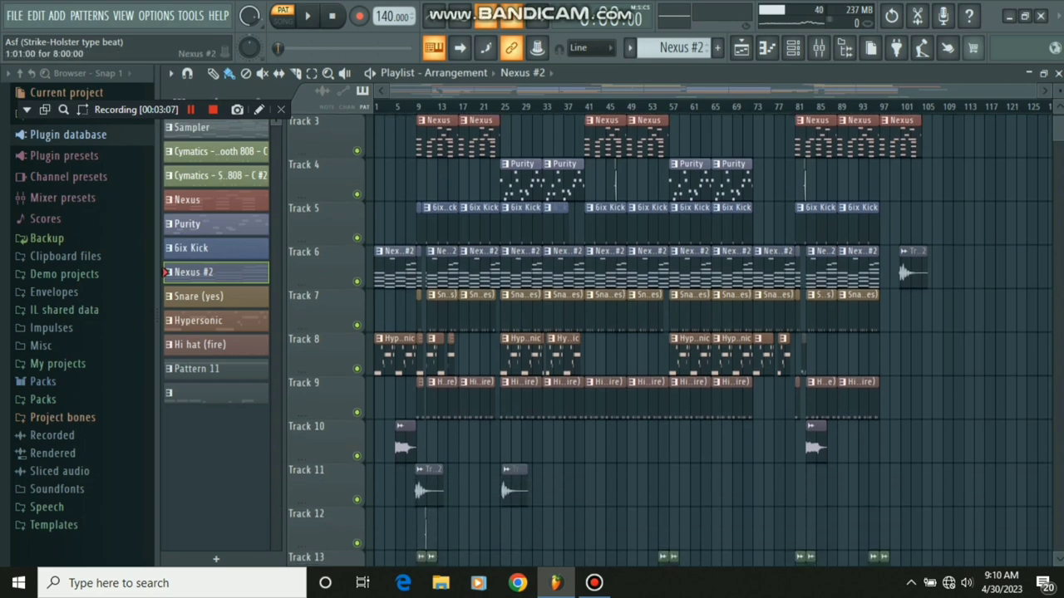
Step: Play the Nexus #2 chords in the piano roll, then return to the arrangement with the channel rack
key("F7")
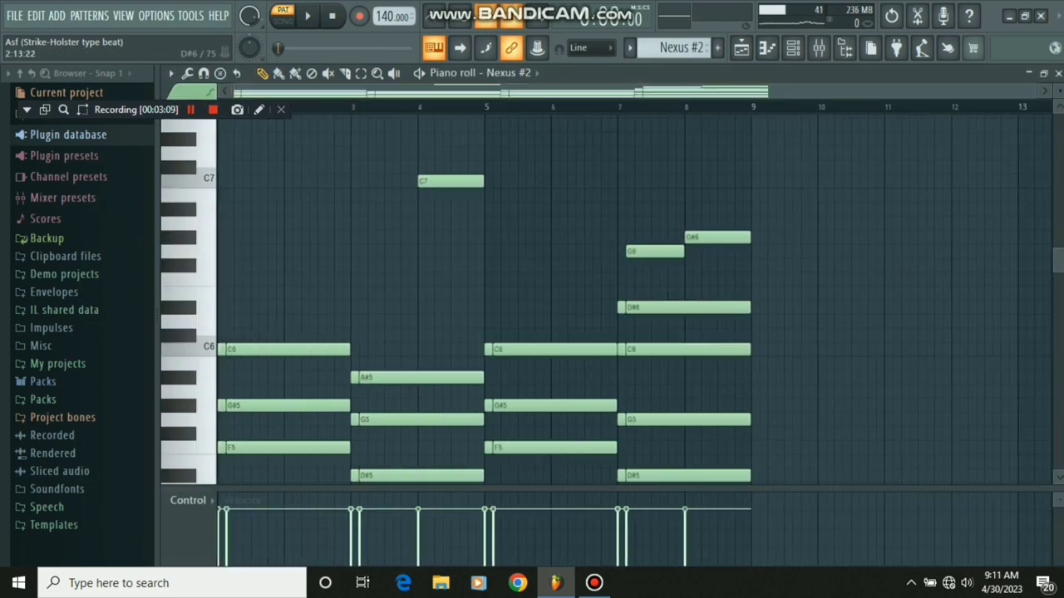
key("space")
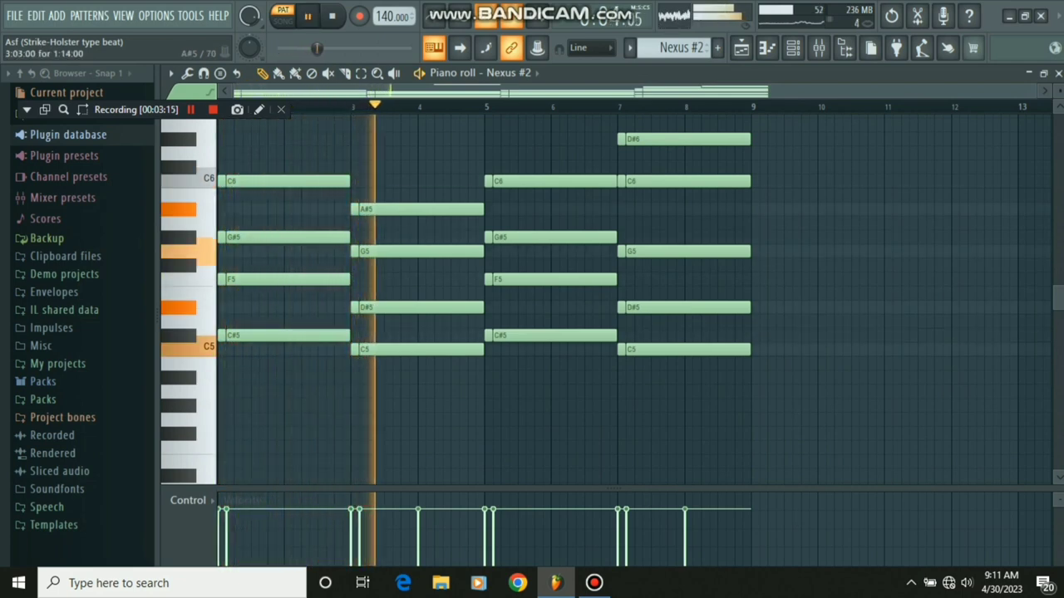
scroll(482, 299, "up", 1)
scroll(482, 299, "up", 1)
scroll(482, 299, "up", 1)
scroll(482, 300, "up", 1)
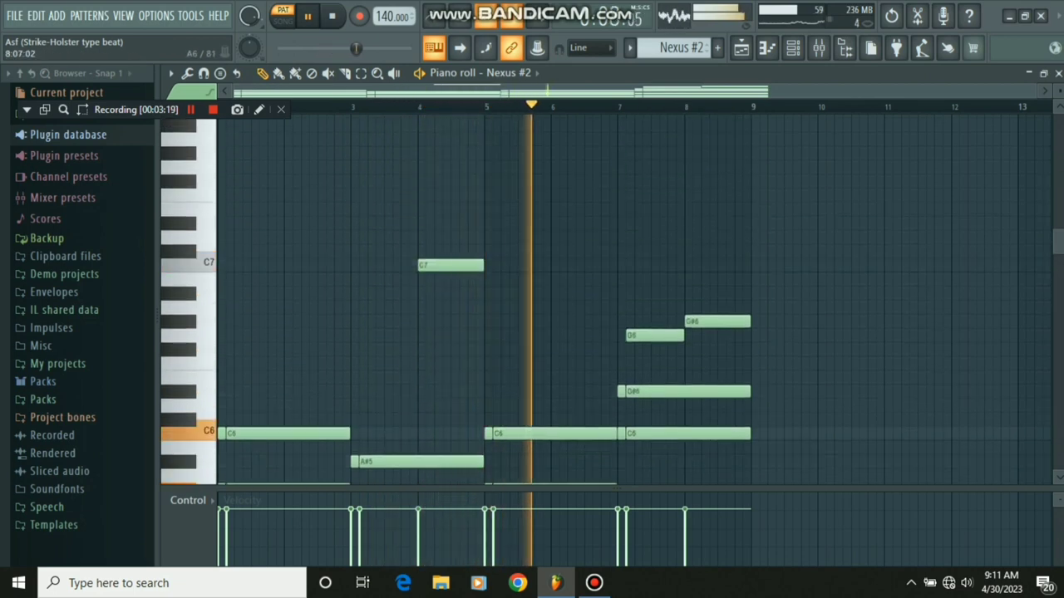
scroll(482, 299, "down", 1)
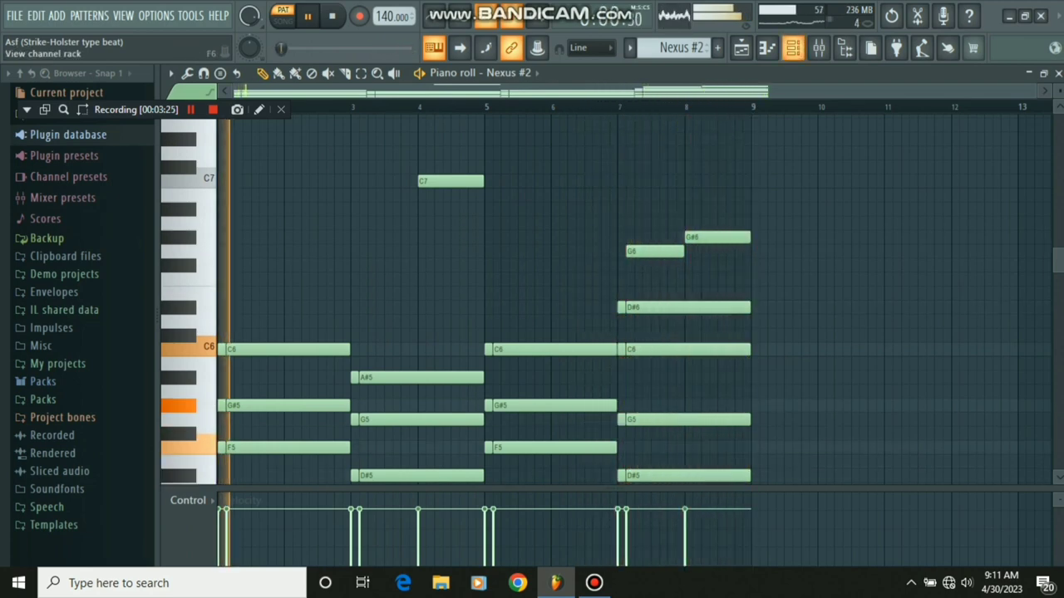
left_click(793, 48)
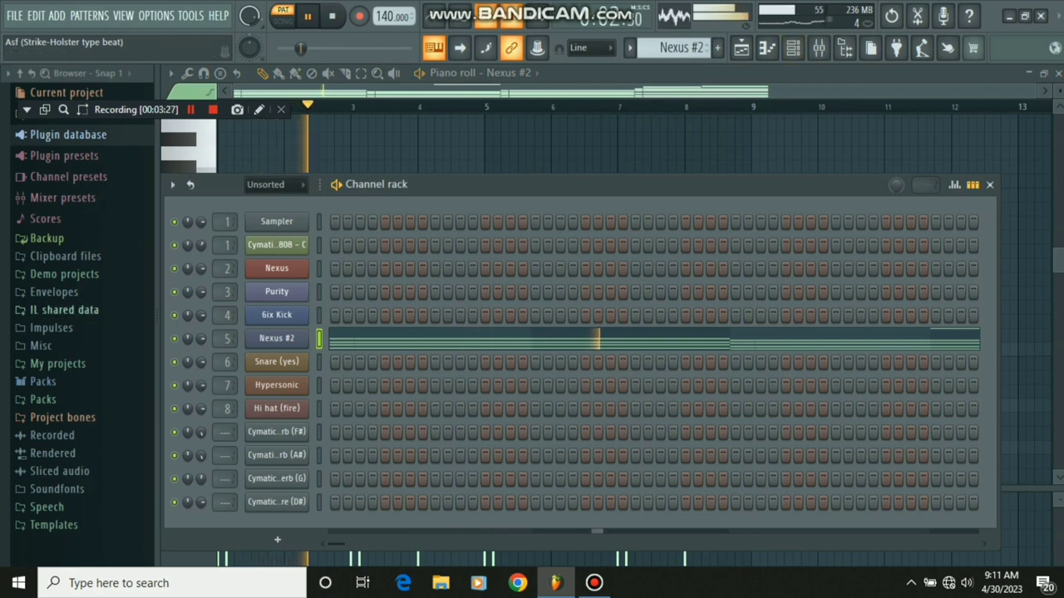
left_click(741, 47)
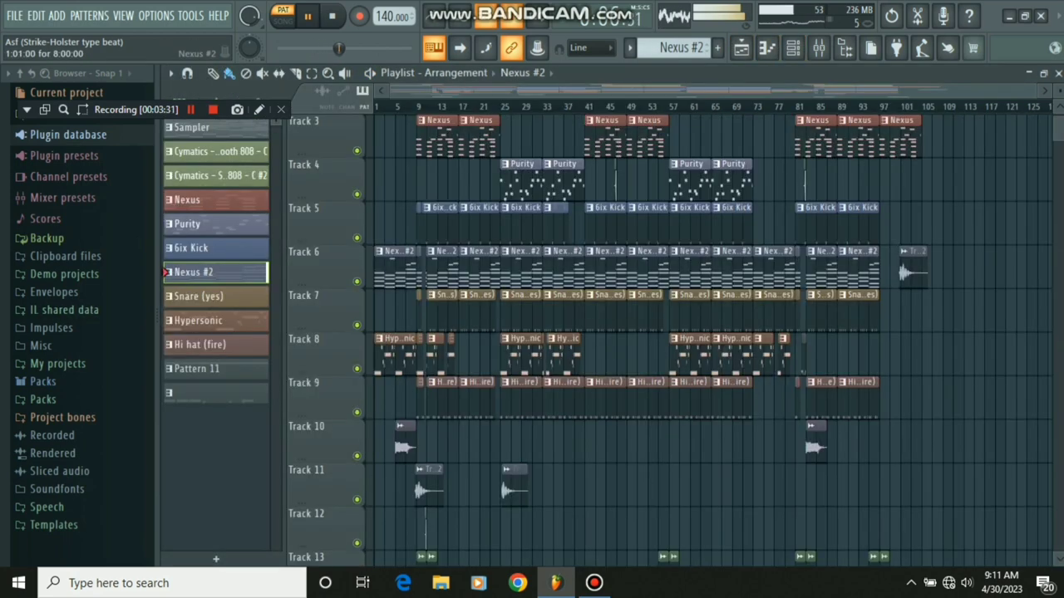
Step: Select the Nexus pattern and play its chord notes in the piano roll
left_click(215, 199)
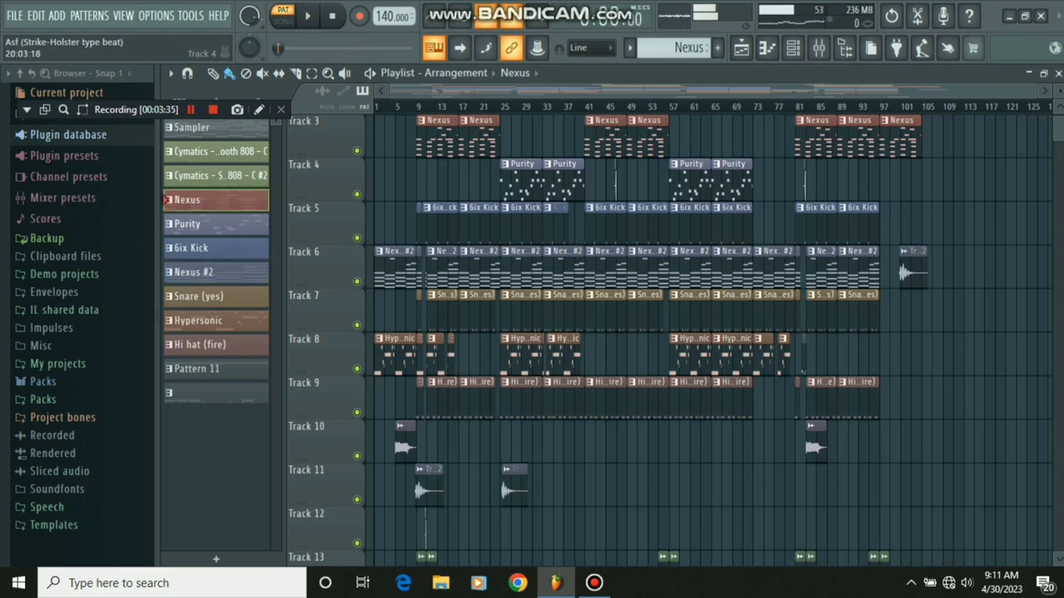
key("space")
left_click(792, 48)
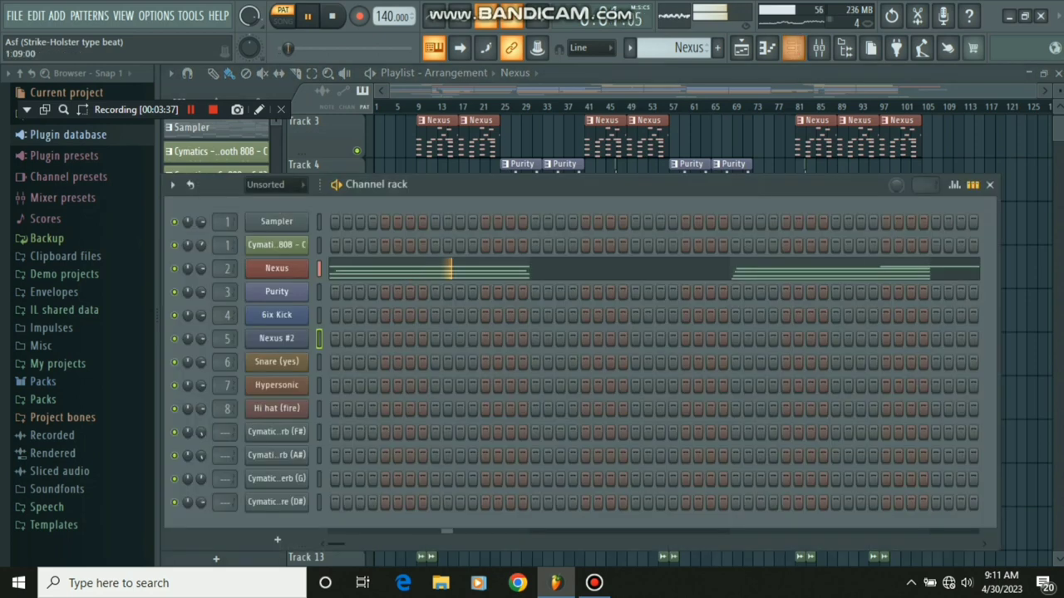
key("F7")
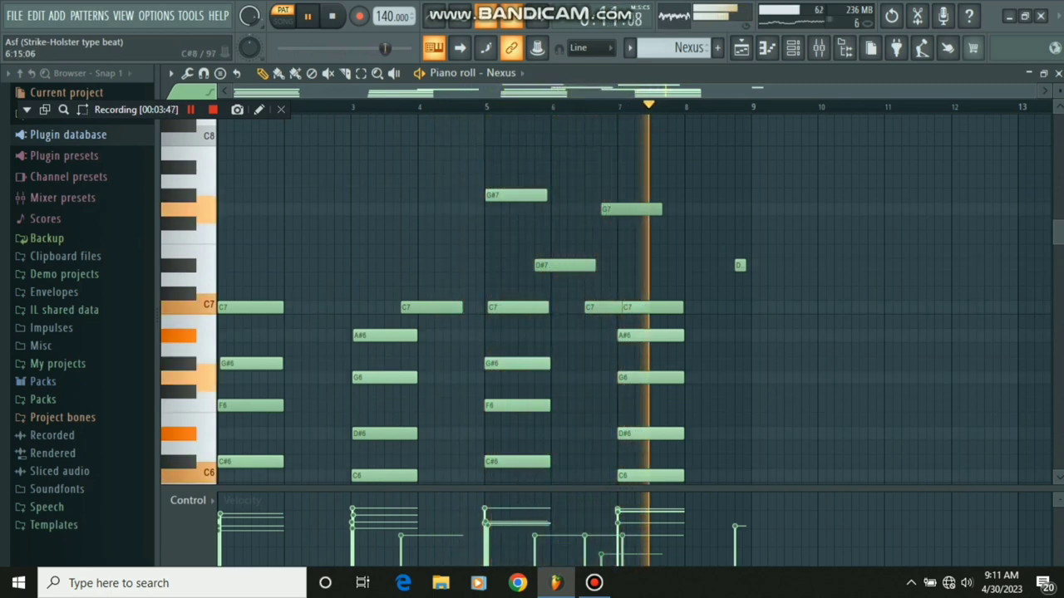
key("space")
scroll(349, 274, "down", 1)
scroll(349, 274, "down", 4)
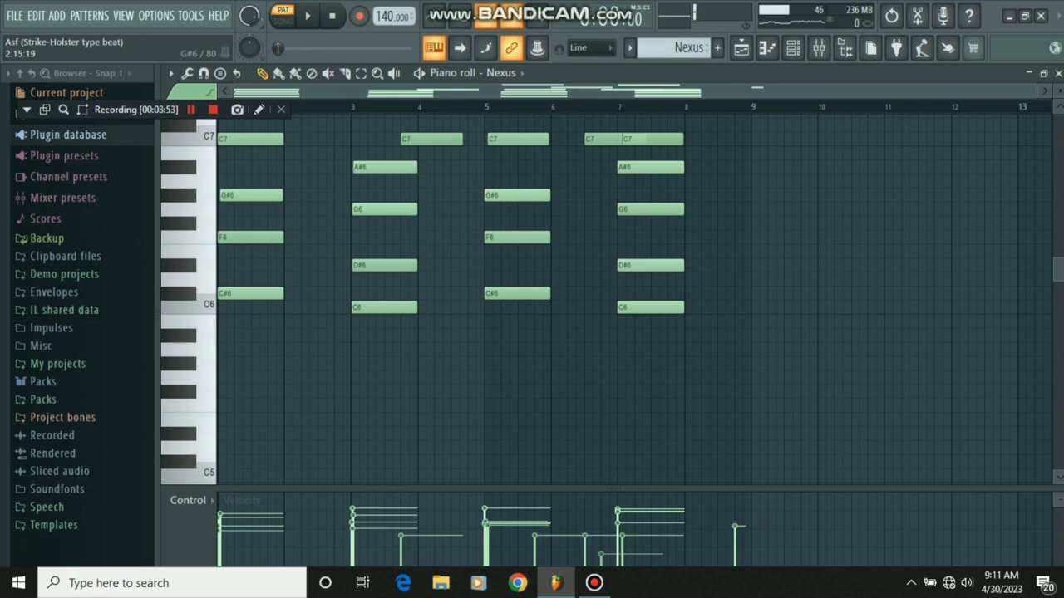
scroll(607, 299, "up", 5)
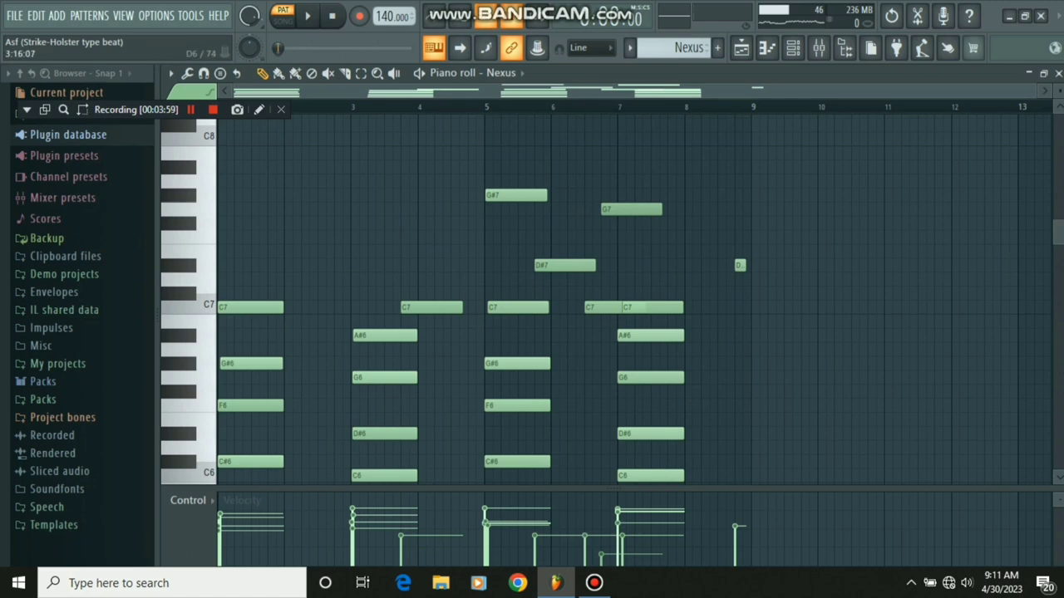
Step: Open the note randomizer, close it without applying, and replay the Nexus chords
key("alt+r")
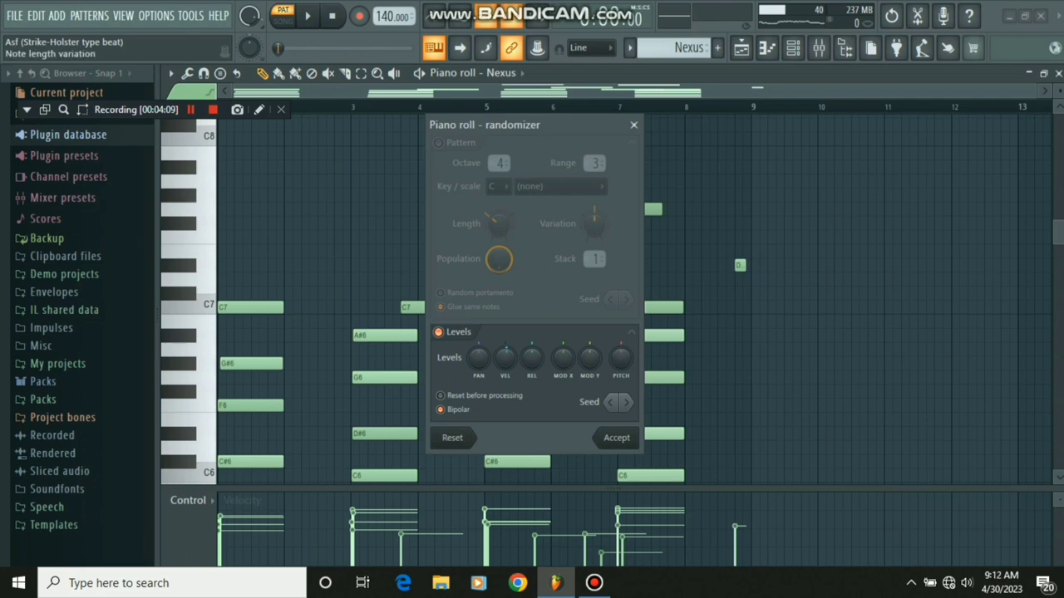
left_click(633, 125)
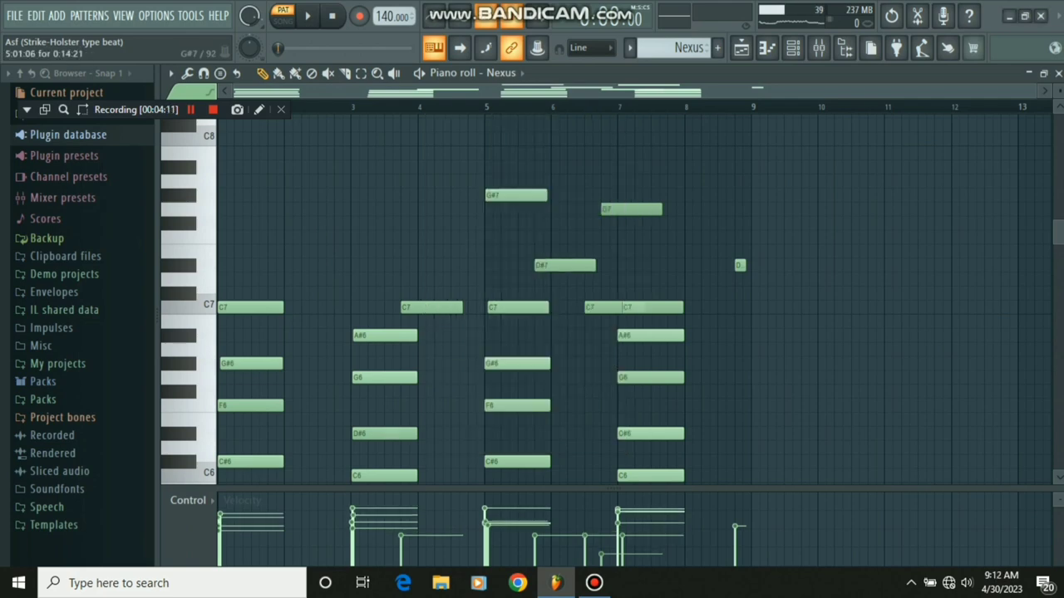
key("space")
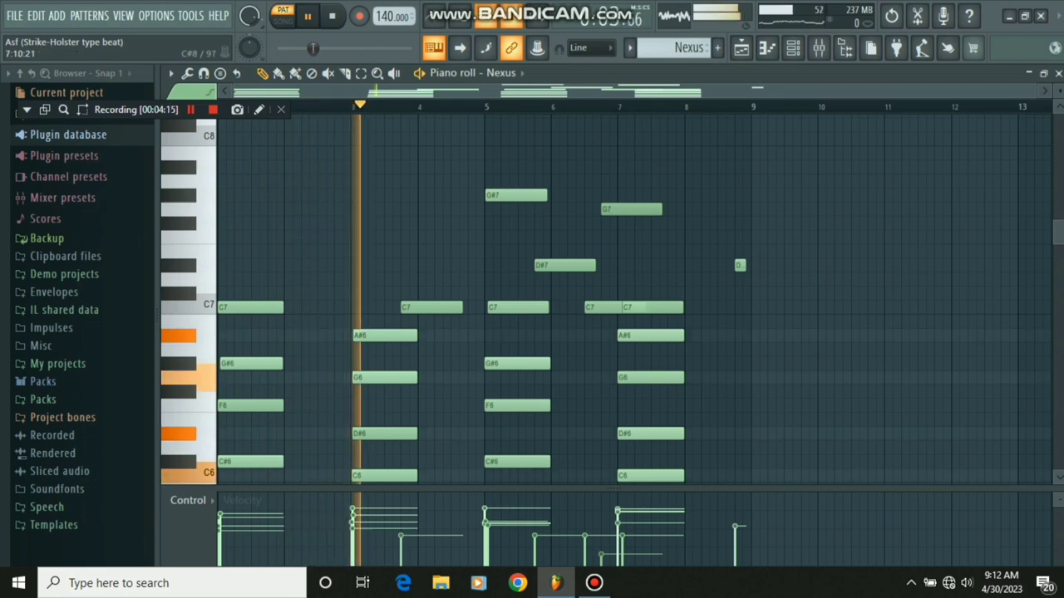
Step: Open the Nexus synth from the channel rack to view its GT Caribic Guitar preset, then close it
key("F6")
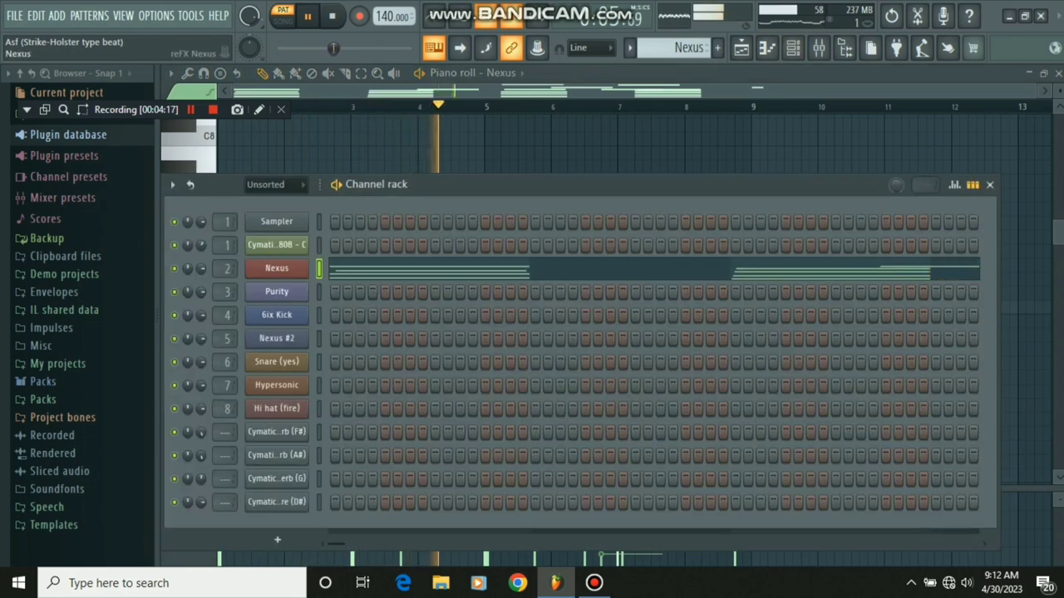
key("space")
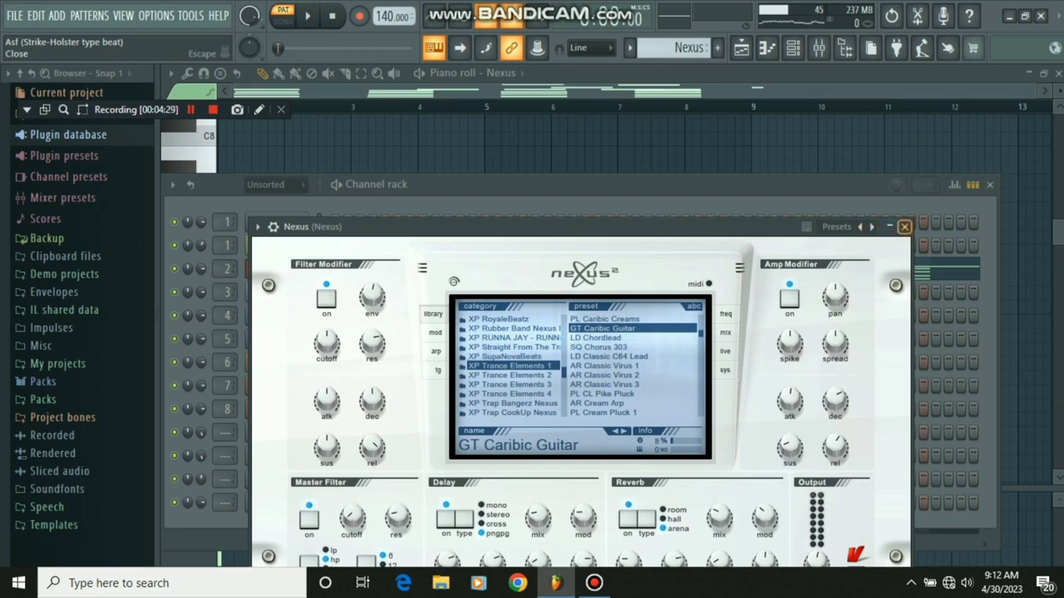
left_click(904, 226)
Step: Play the beat with the Nexus insert's Fruity parametric EQ 2 open, then close it
left_click(819, 47)
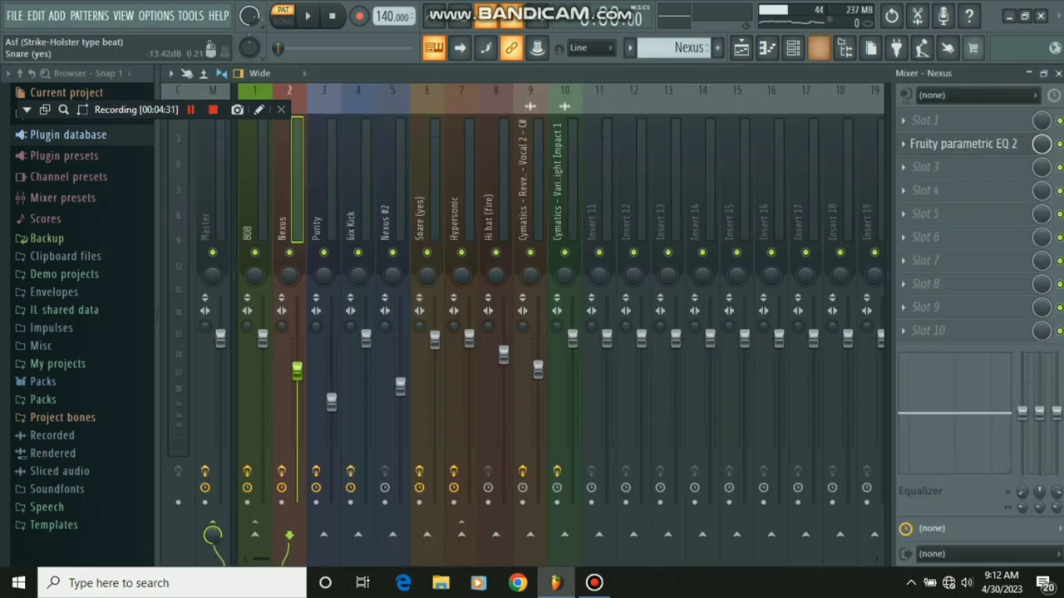
left_click(964, 143)
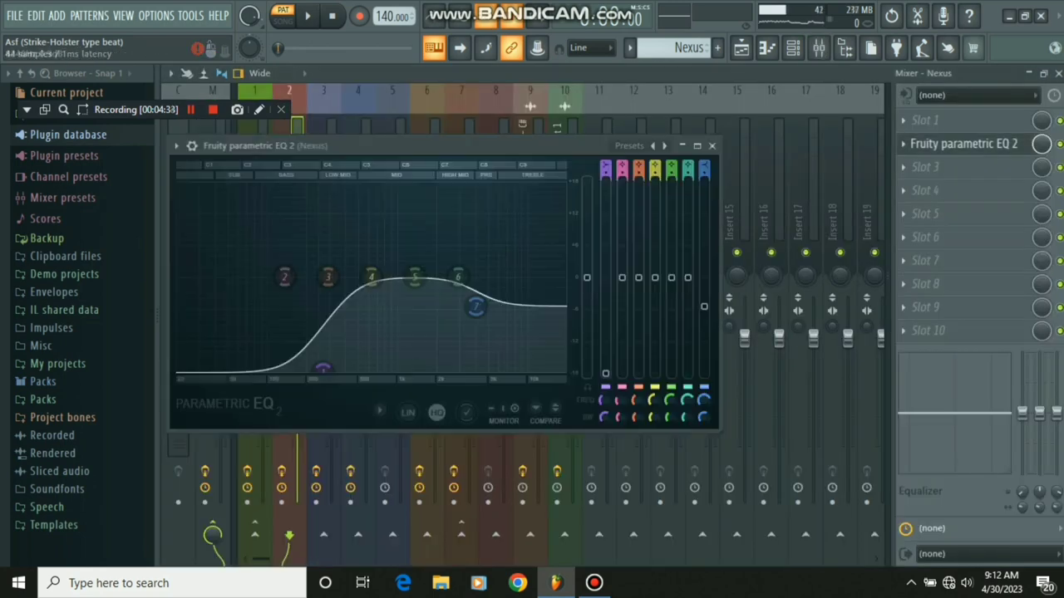
key("space")
left_click(964, 144)
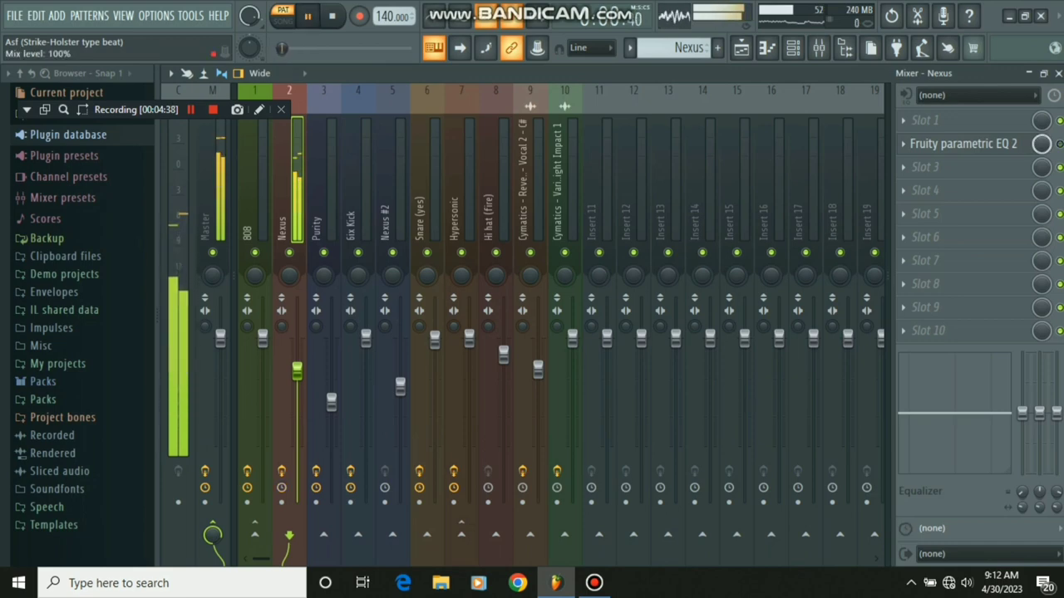
Step: Restart playback and show the channel rack over the song arrangement
key("space")
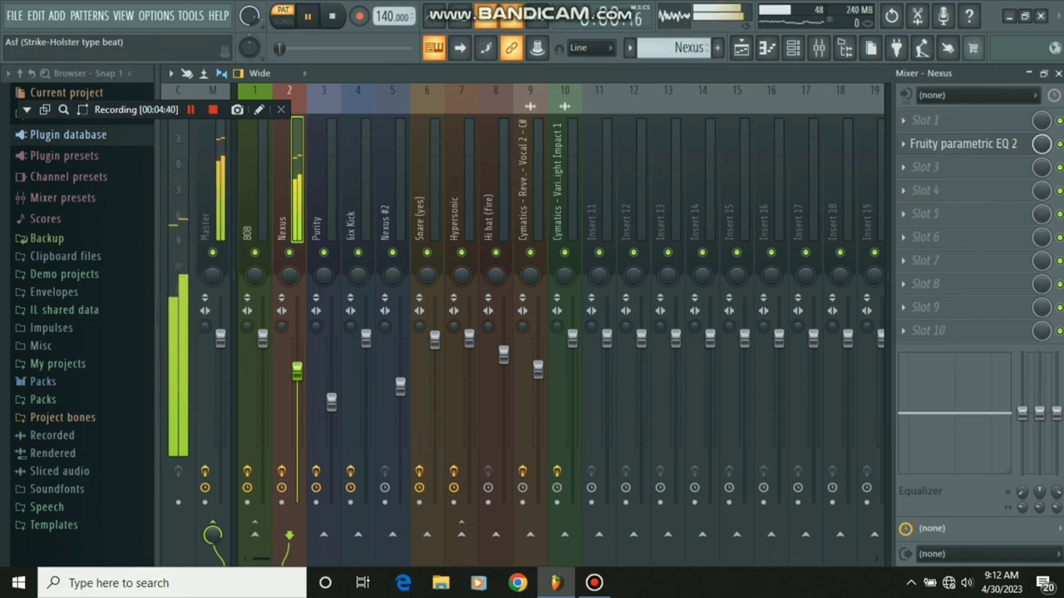
key("space")
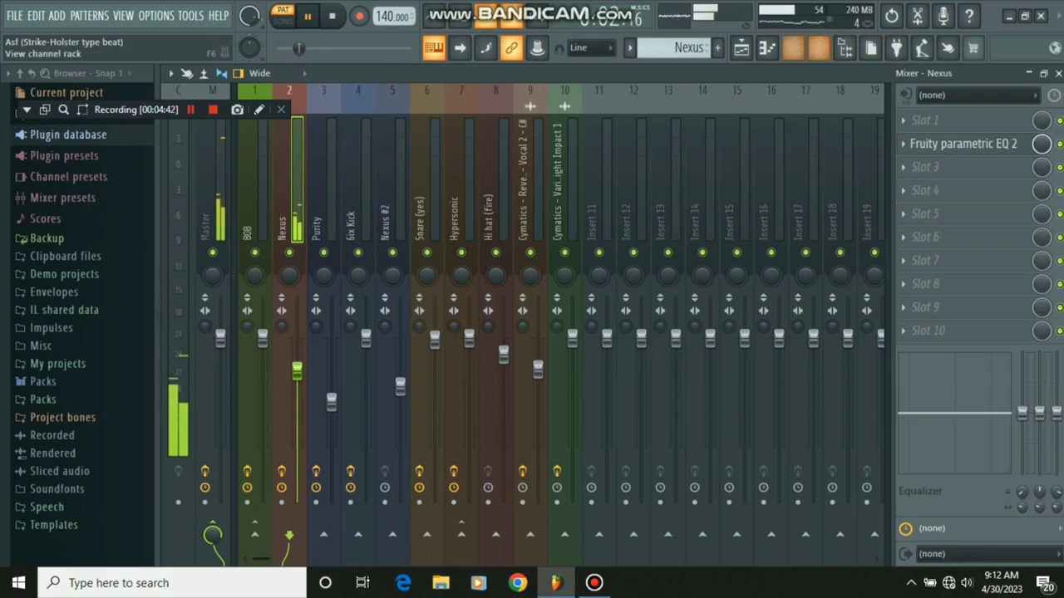
left_click(792, 47)
left_click(740, 47)
Step: Play the Hypersonic bass line in the piano roll from the start
key("space")
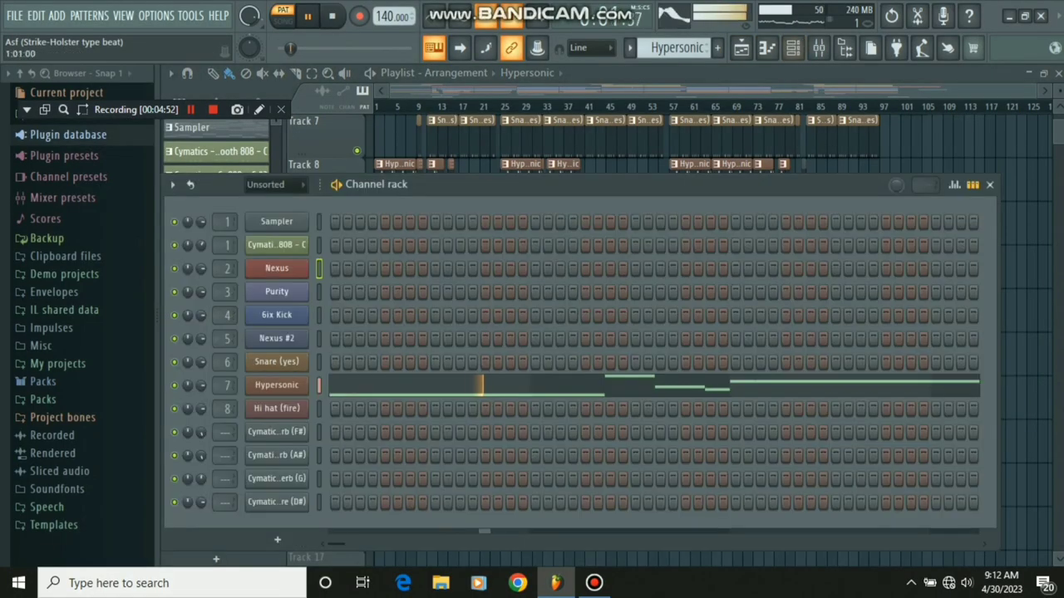
key("F7")
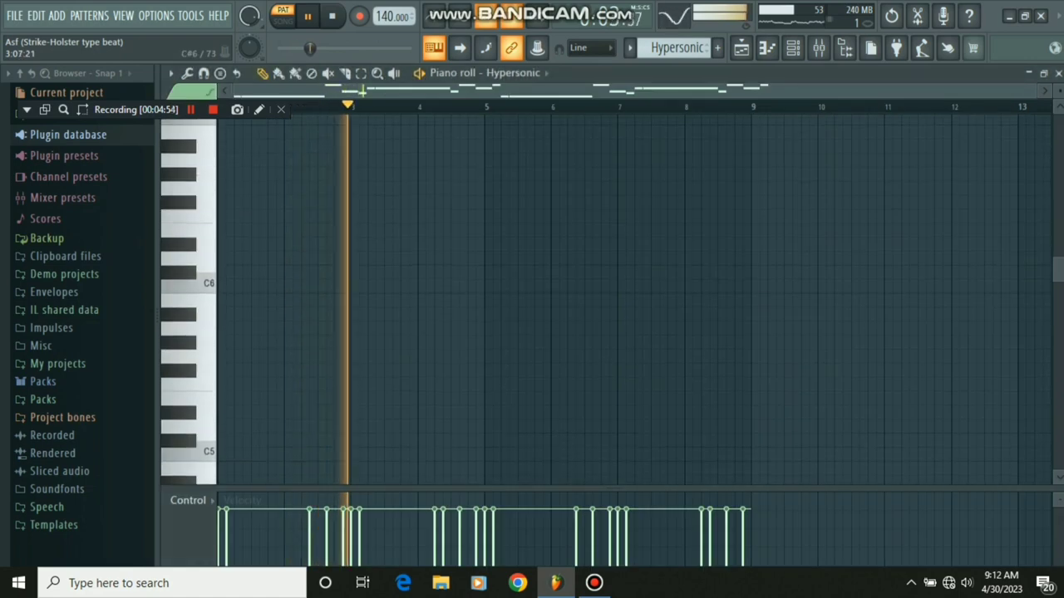
scroll(582, 299, "down", 3)
scroll(582, 300, "down", 4)
scroll(606, 300, "down", 5)
scroll(606, 299, "down", 2)
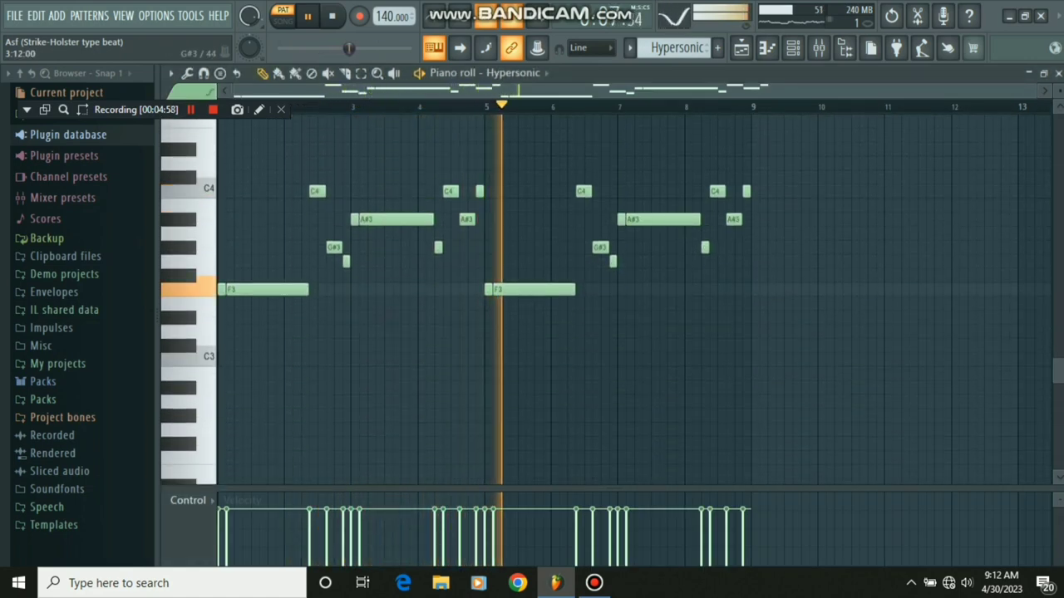
scroll(607, 299, "down", 2)
key("space")
scroll(606, 299, "up", 4)
key("space")
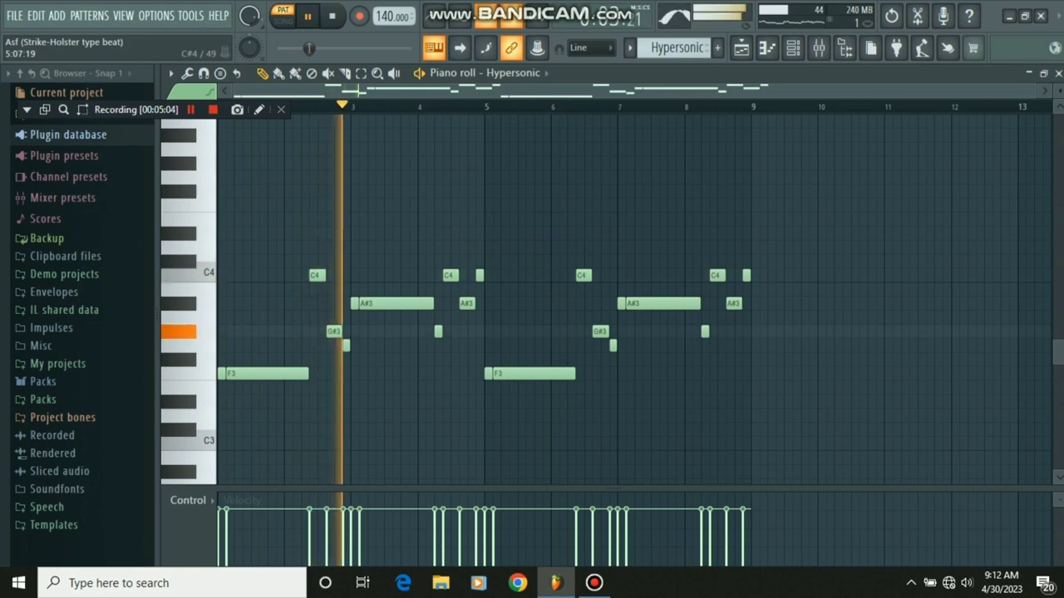
Step: Open the Hypersonic synth to show its Dark Mono Bass patch, stop playback, and close it
left_click(792, 47)
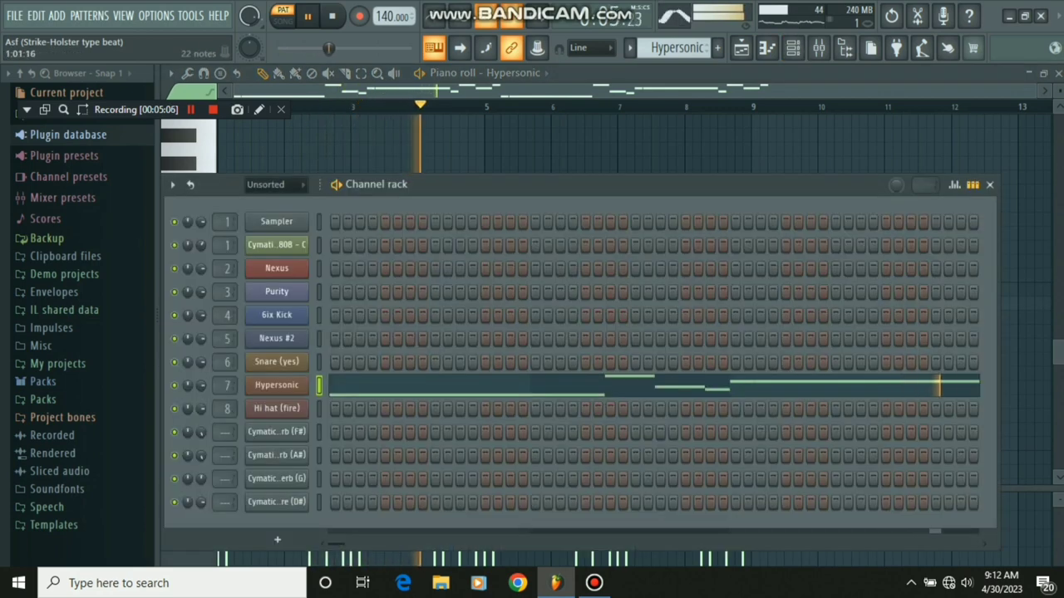
left_click(276, 385)
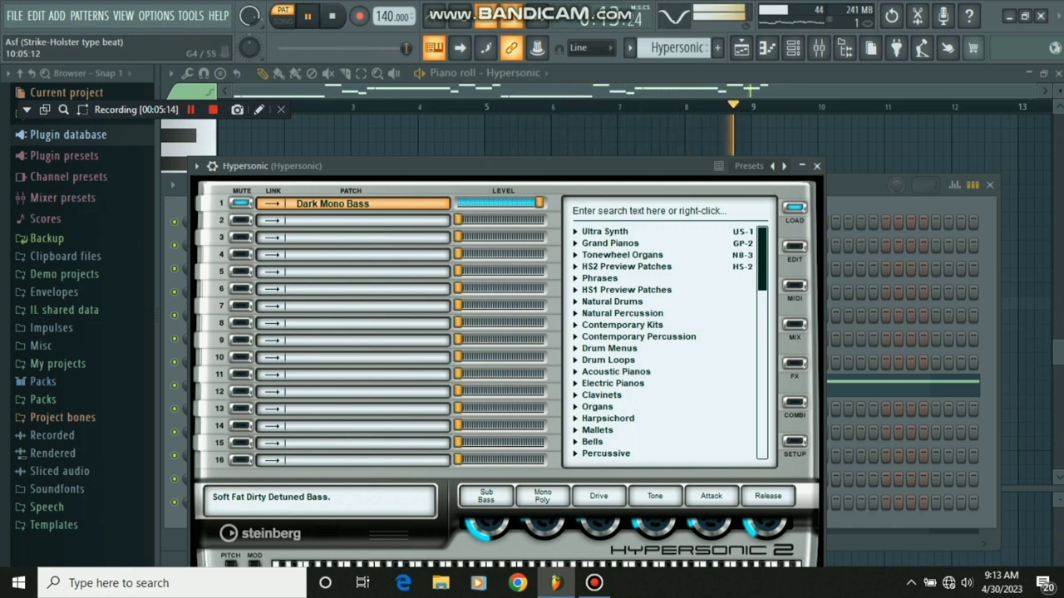
key("space")
left_click(816, 166)
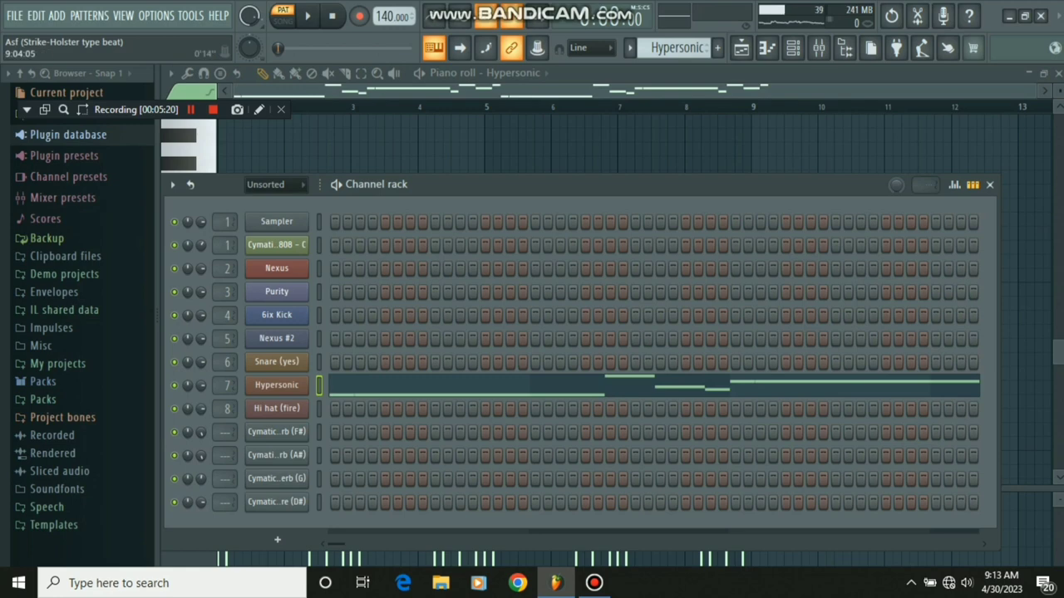
Step: Inspect the Hypersonic insert's Fruity Limiter, Vitamin and S1 Stereo Imager effects, then play the beat
left_click(818, 48)
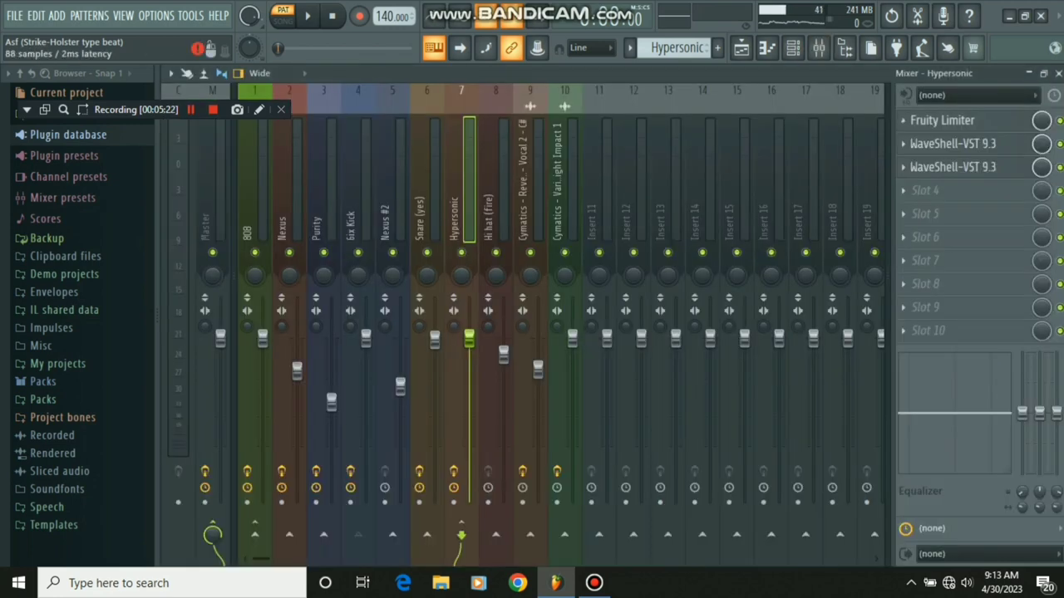
left_click(942, 119)
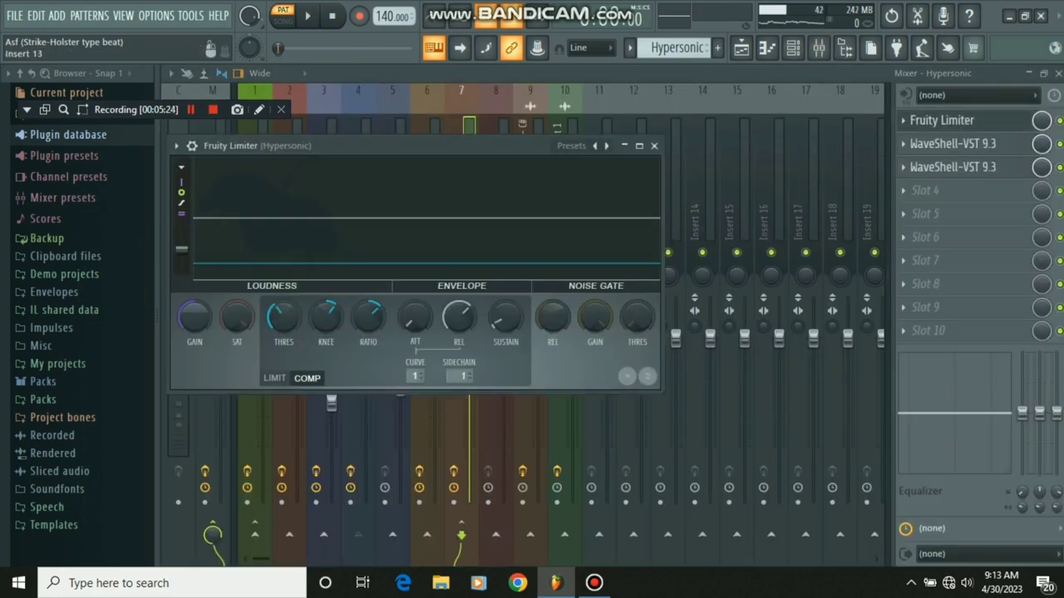
left_click(654, 146)
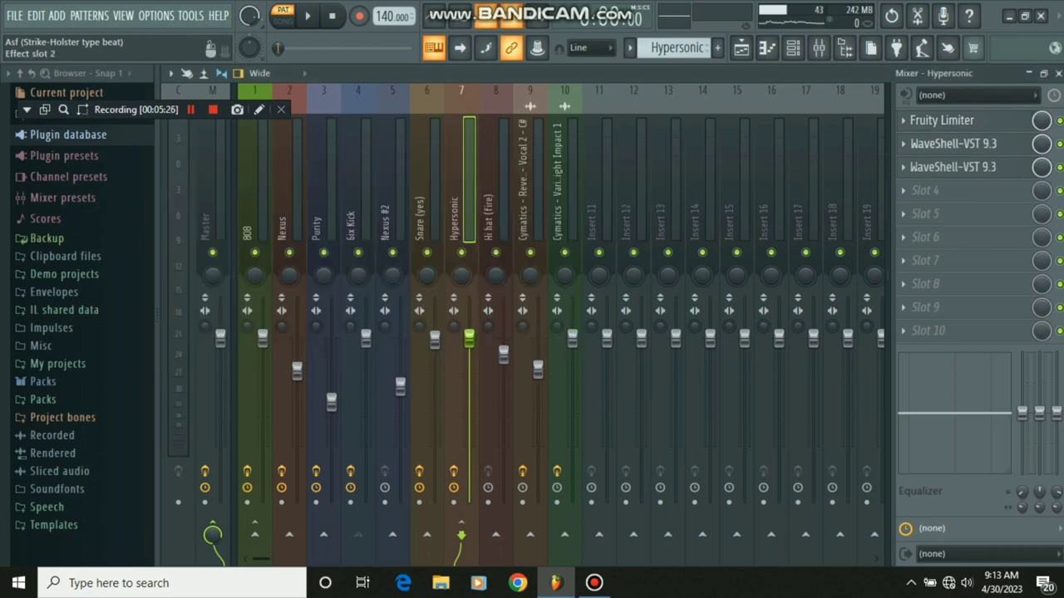
left_click(952, 142)
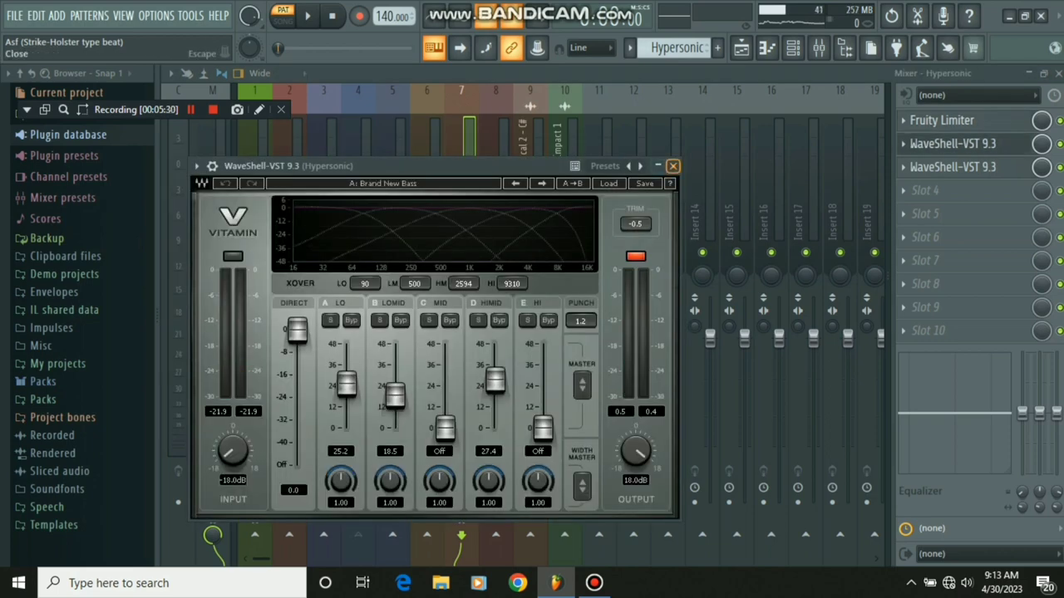
left_click(673, 165)
left_click(951, 166)
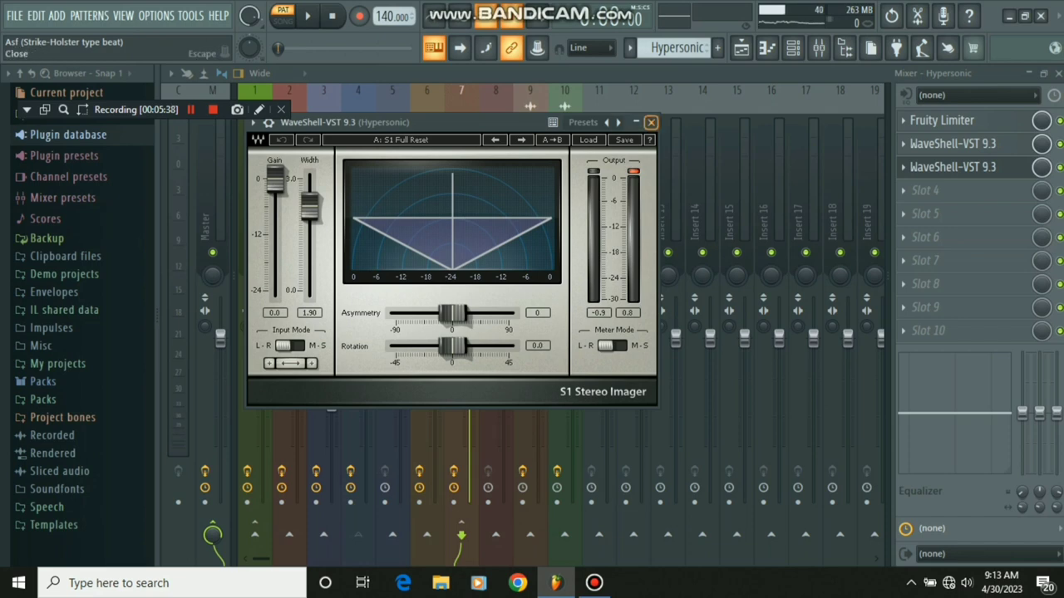
left_click(651, 122)
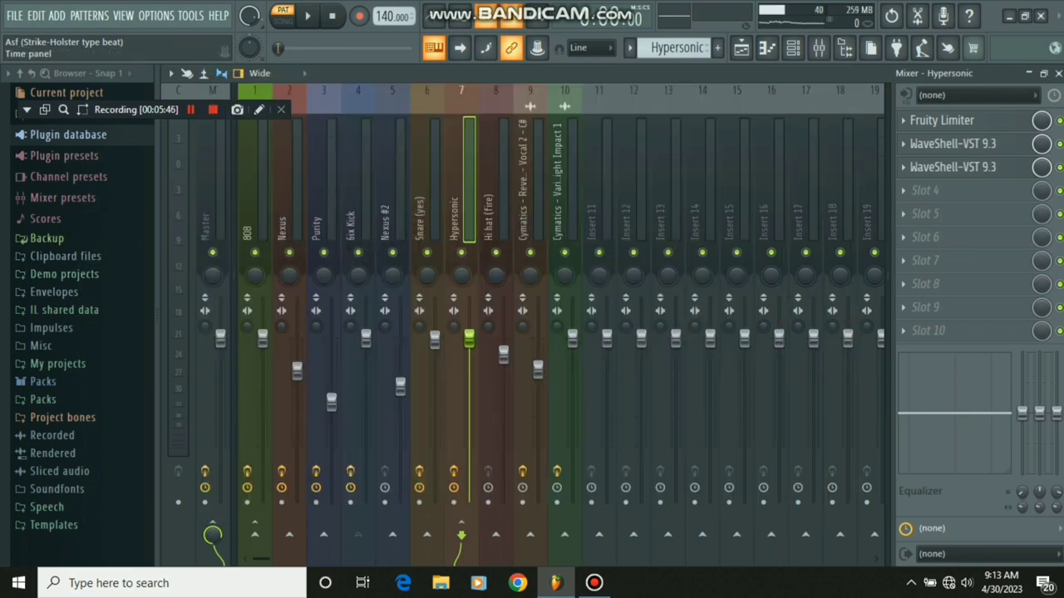
key("space")
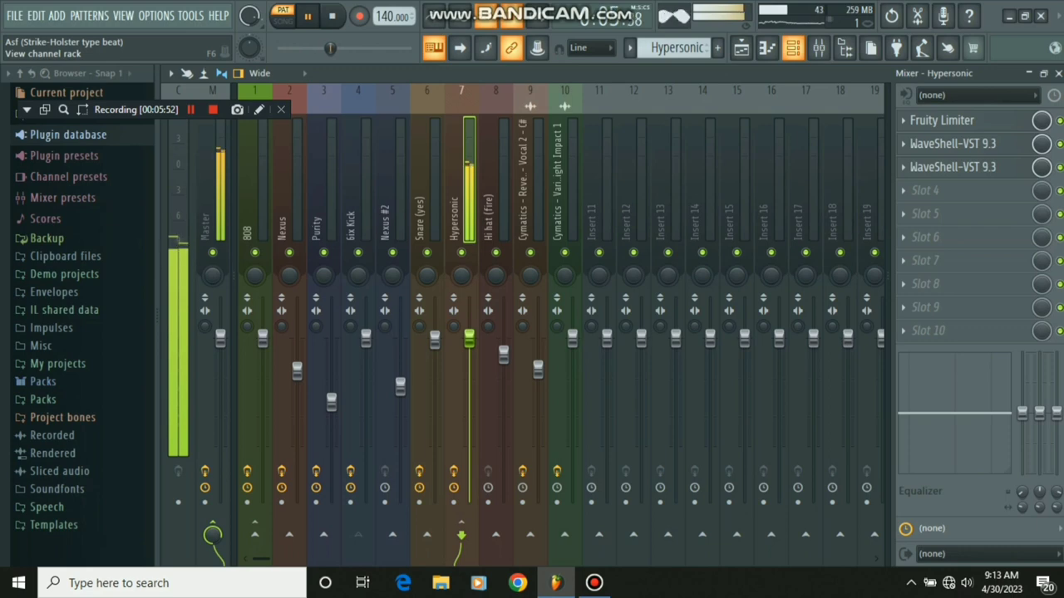
Step: Start the beat playing from the playlist and select the Cymatics Smooth 808 pattern
left_click(792, 47)
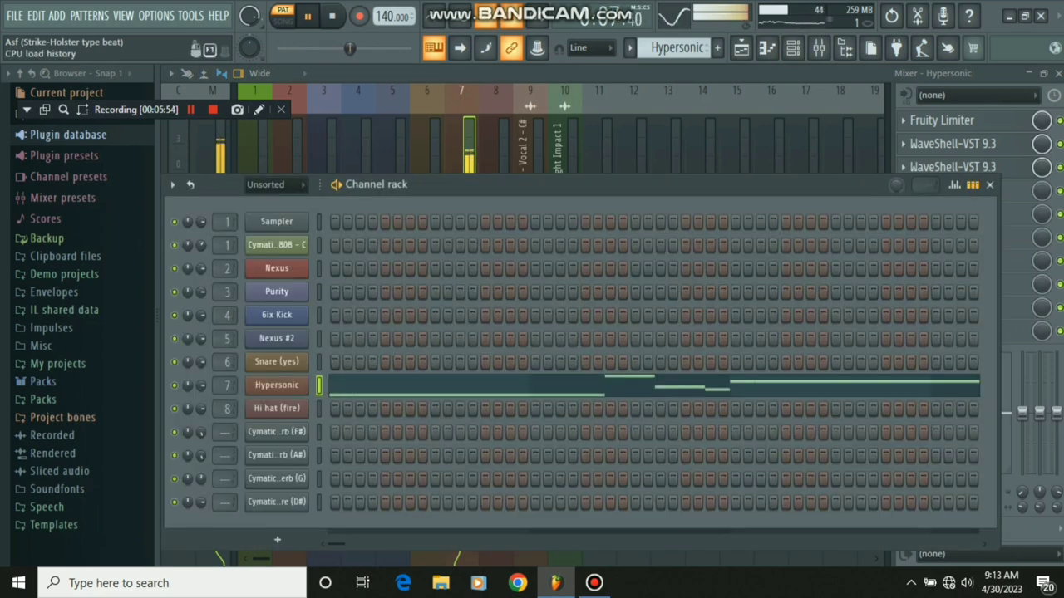
left_click(741, 48)
scroll(550, 431, "up", 8)
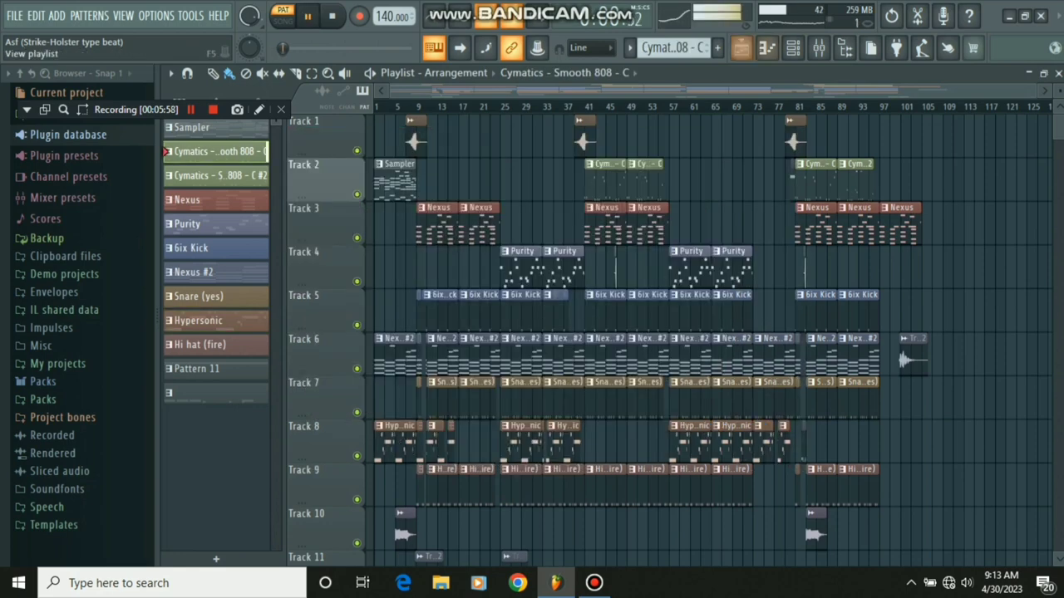
key("space")
left_click(793, 48)
Step: Show the Cymatics Smooth 808 notes in the piano roll while turning up system volume
key("F7")
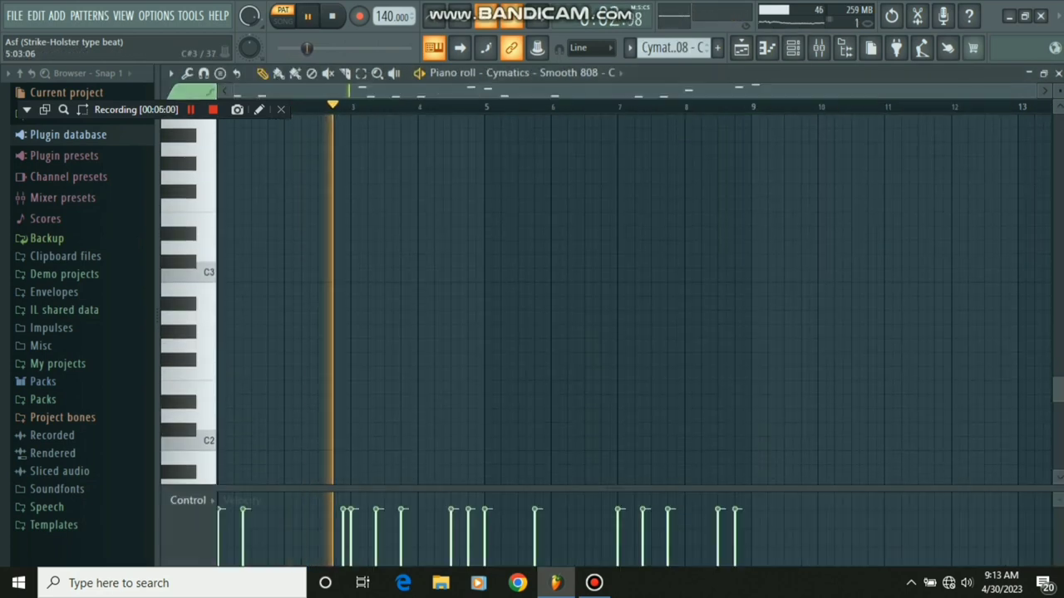
scroll(607, 300, "up", 8)
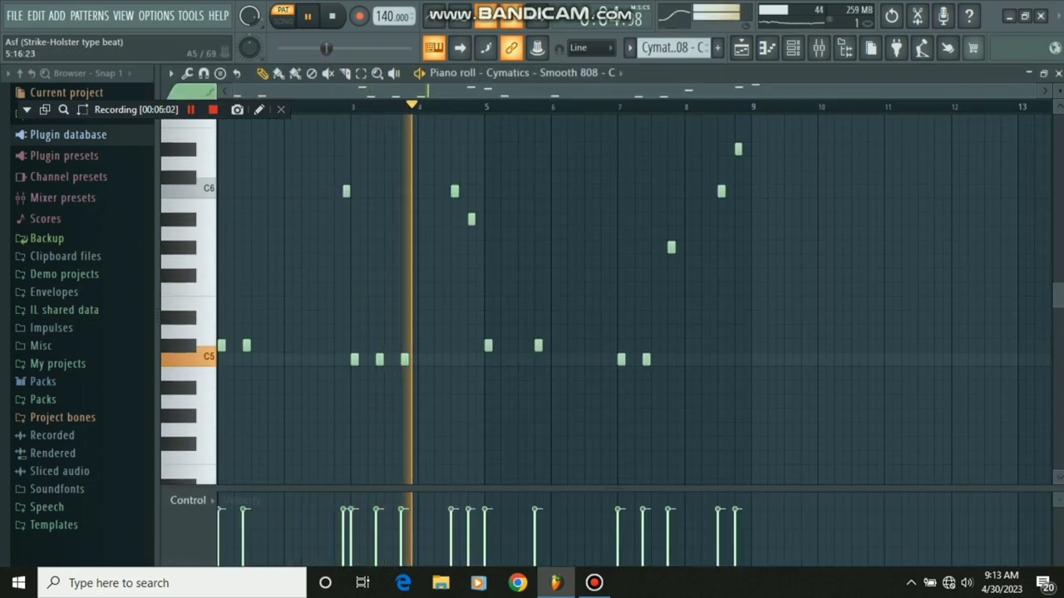
scroll(607, 299, "up", 4)
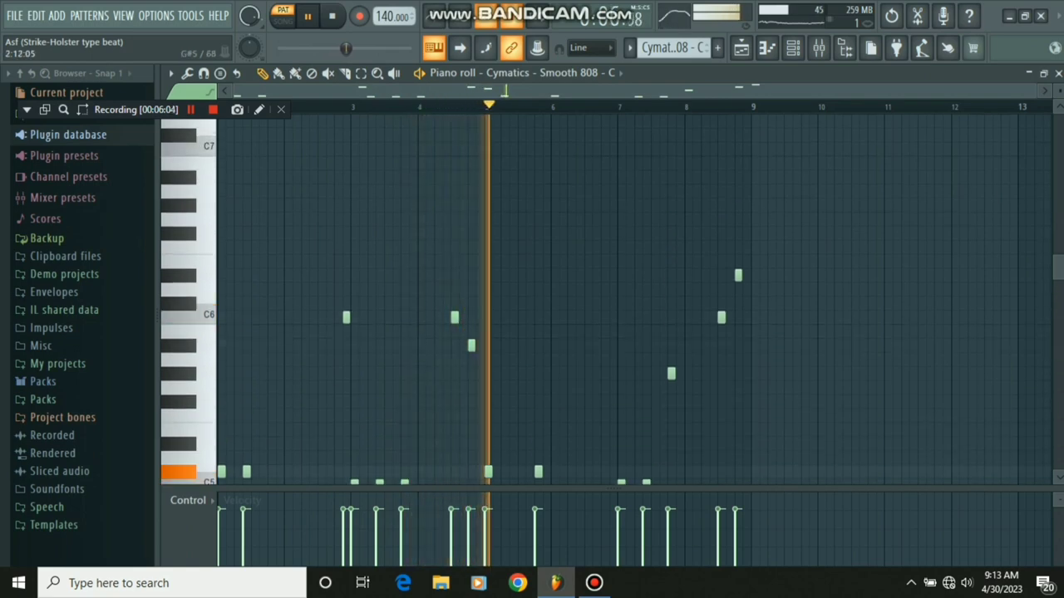
key("XF86AudioRaiseVolume")
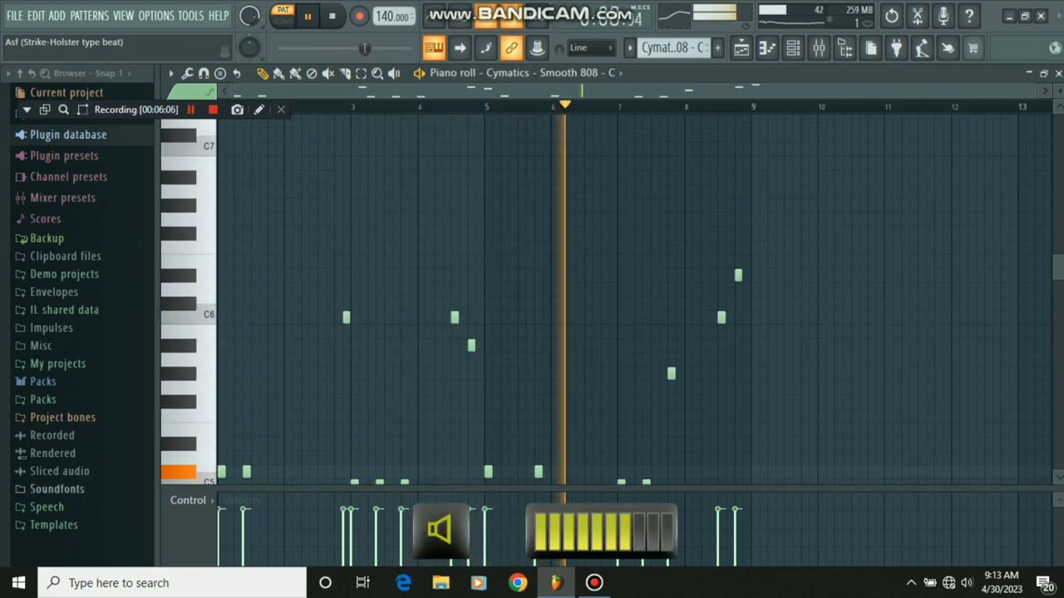
key("XF86AudioRaiseVolume")
key("XF86AudioRaiseVolume")
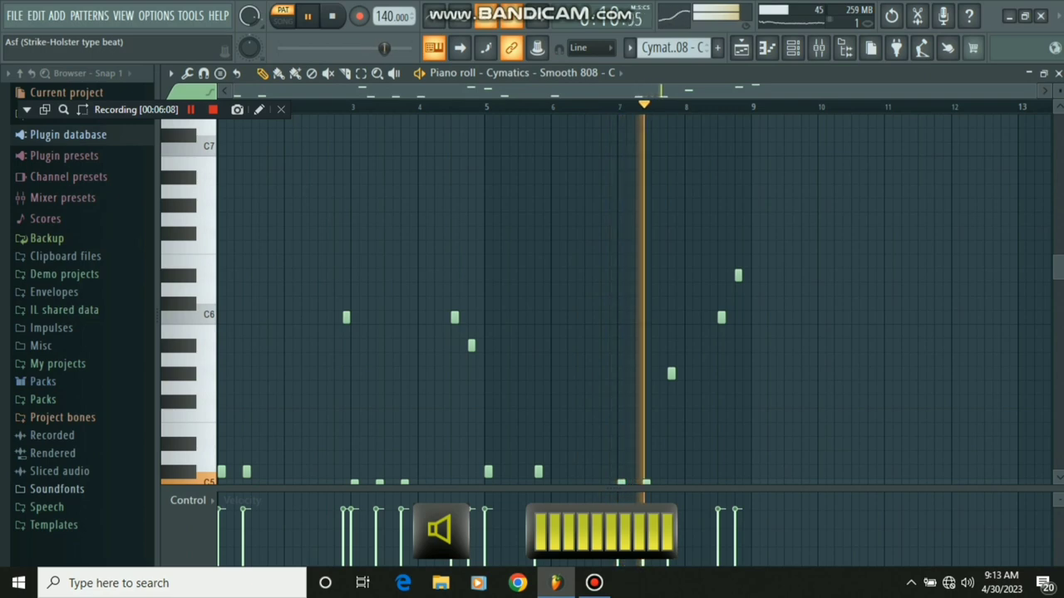
scroll(631, 299, "up", 3)
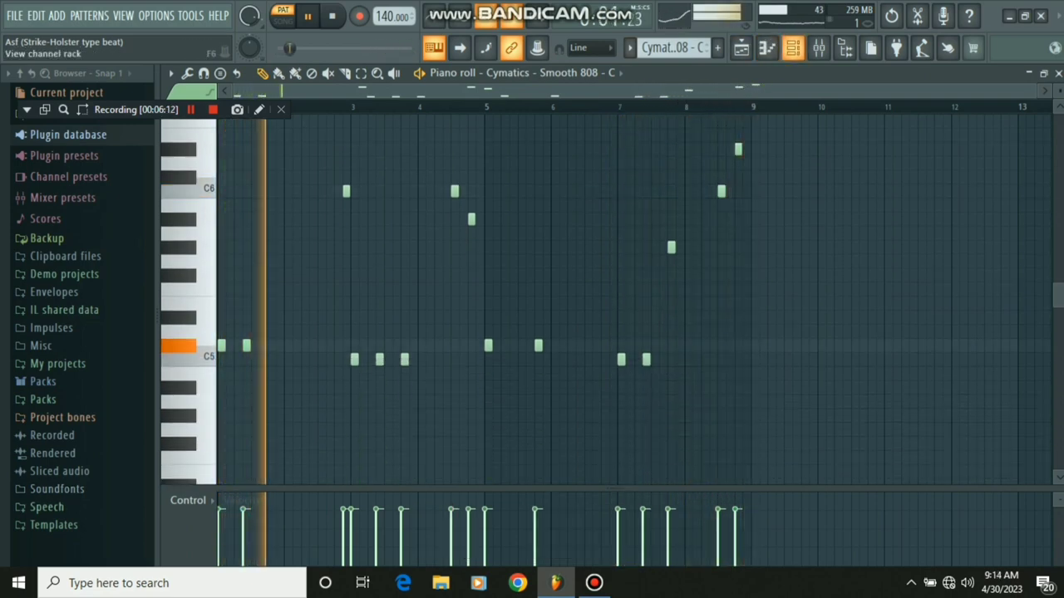
scroll(632, 299, "up", 1)
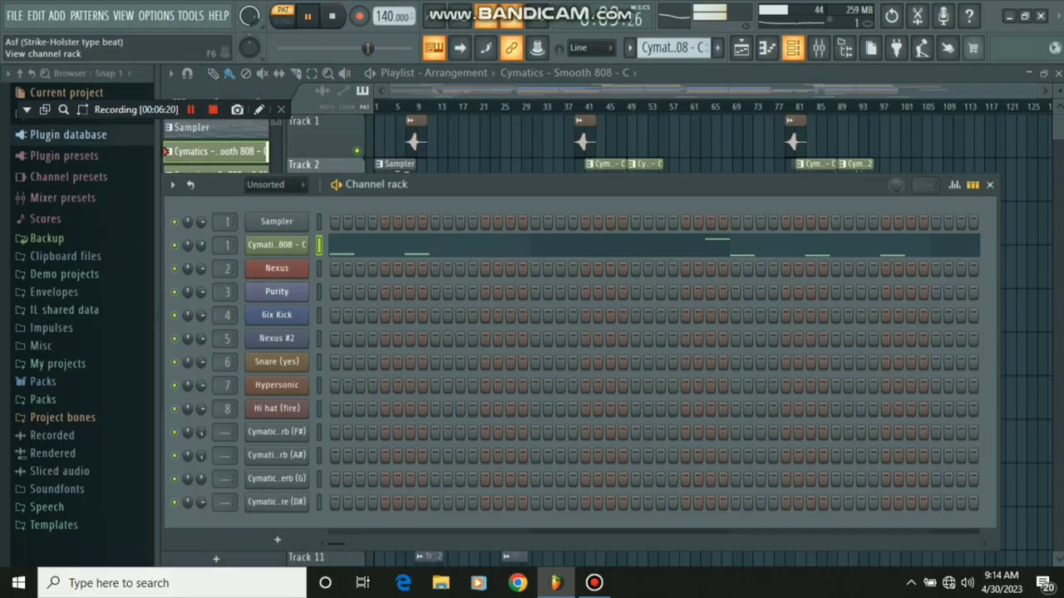
Step: Solo Track 4's Purity lead and set song playback to start near bar 25
left_click(818, 48)
key("F5")
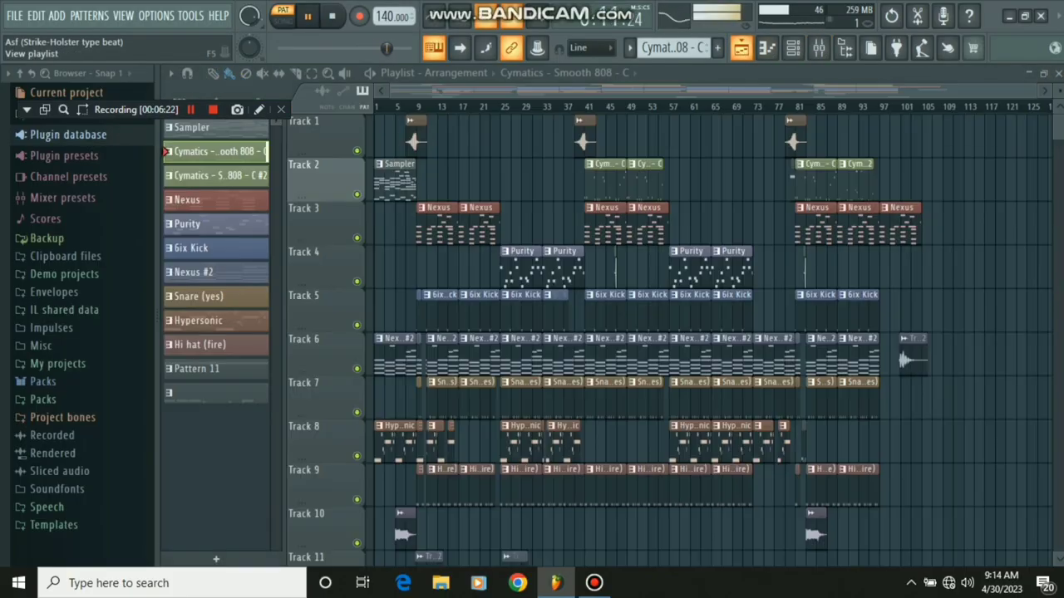
key("space")
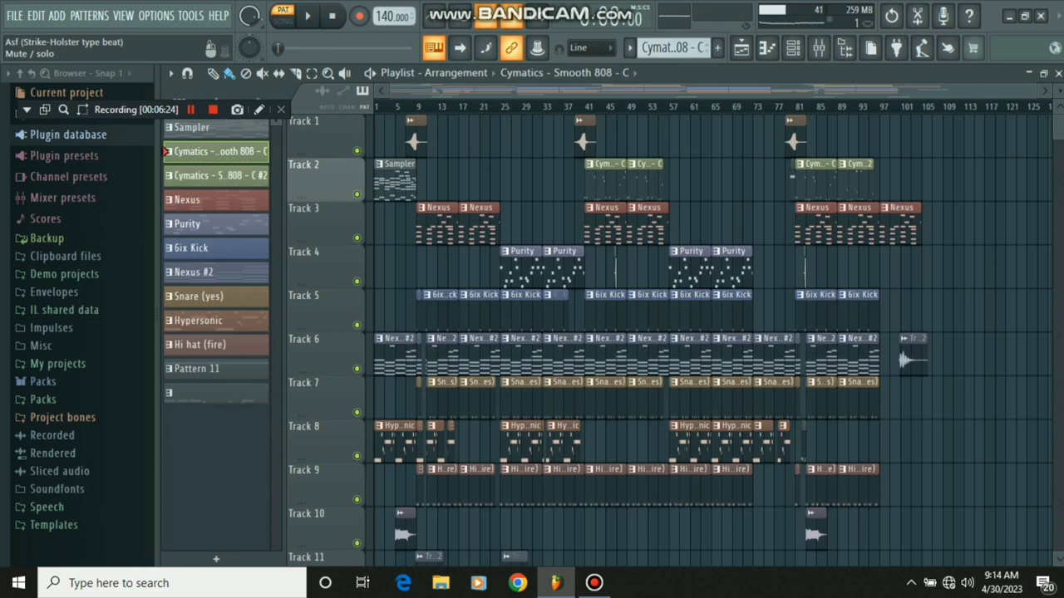
right_click(356, 280)
left_click(282, 15)
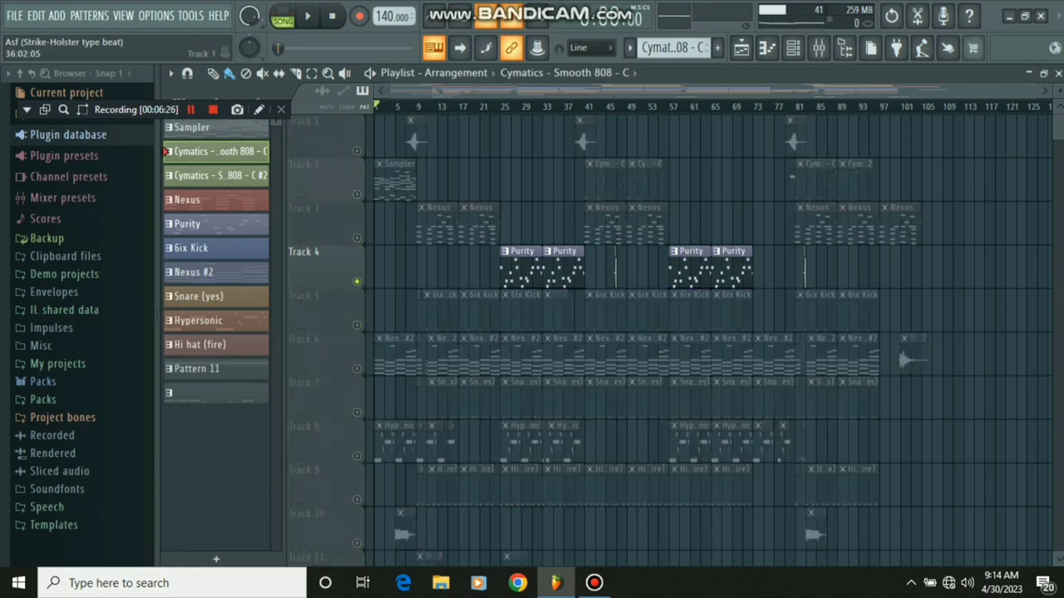
left_click(504, 106)
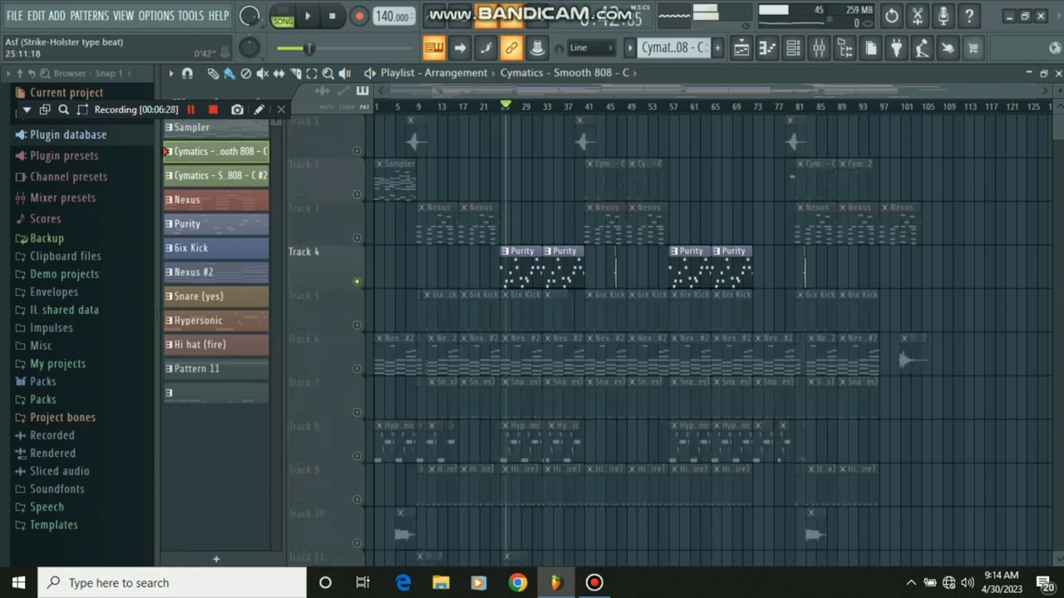
left_click_drag(504, 106, 500, 106)
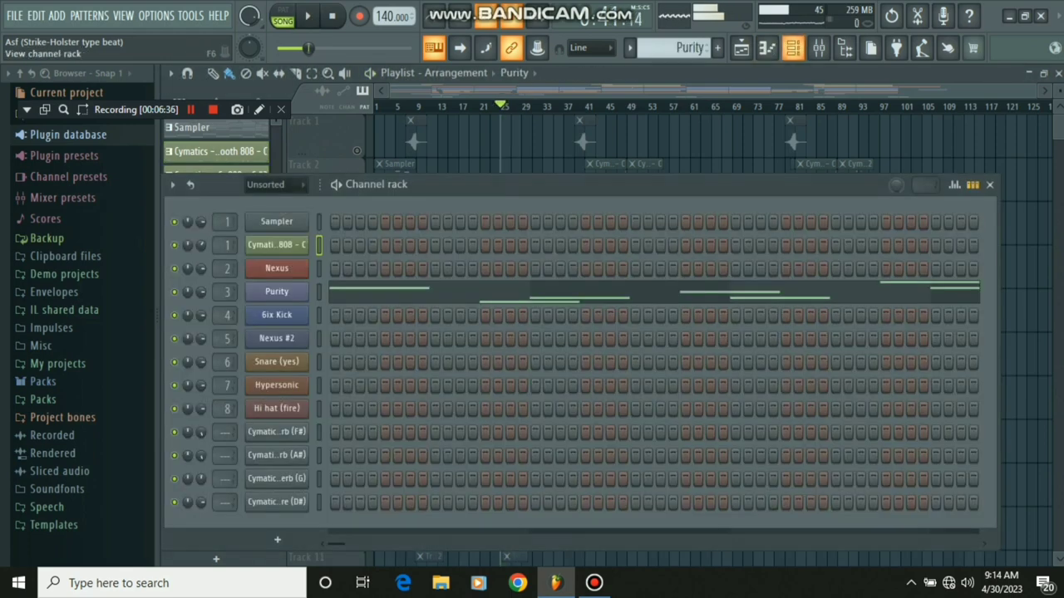
Step: Reveal the Purity lead's Ocarpian Lead preset and its RC-20 Retro Color insert effect
left_click(793, 48)
left_click(277, 291)
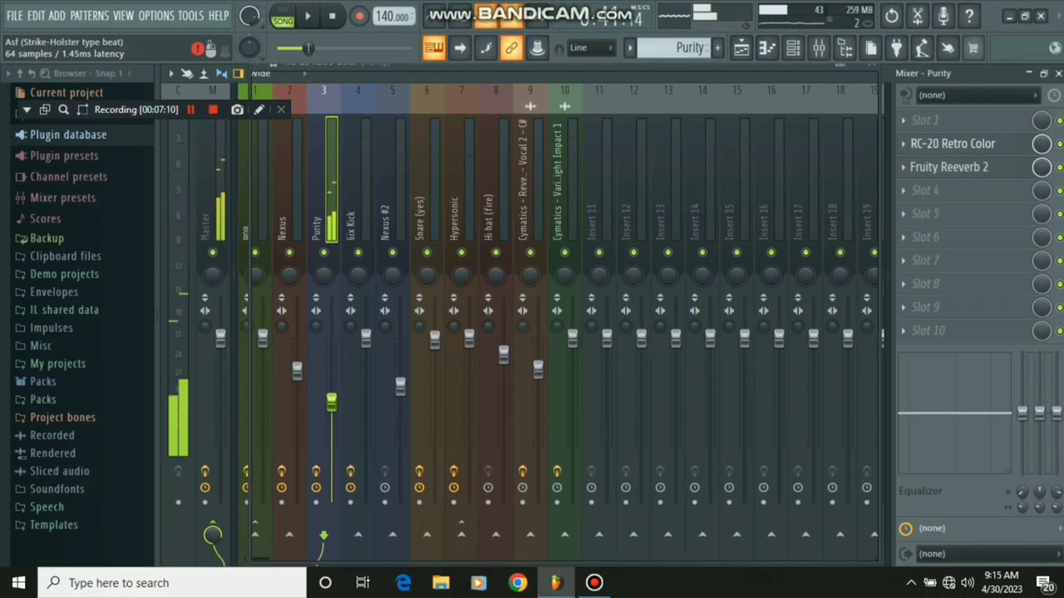
left_click(951, 143)
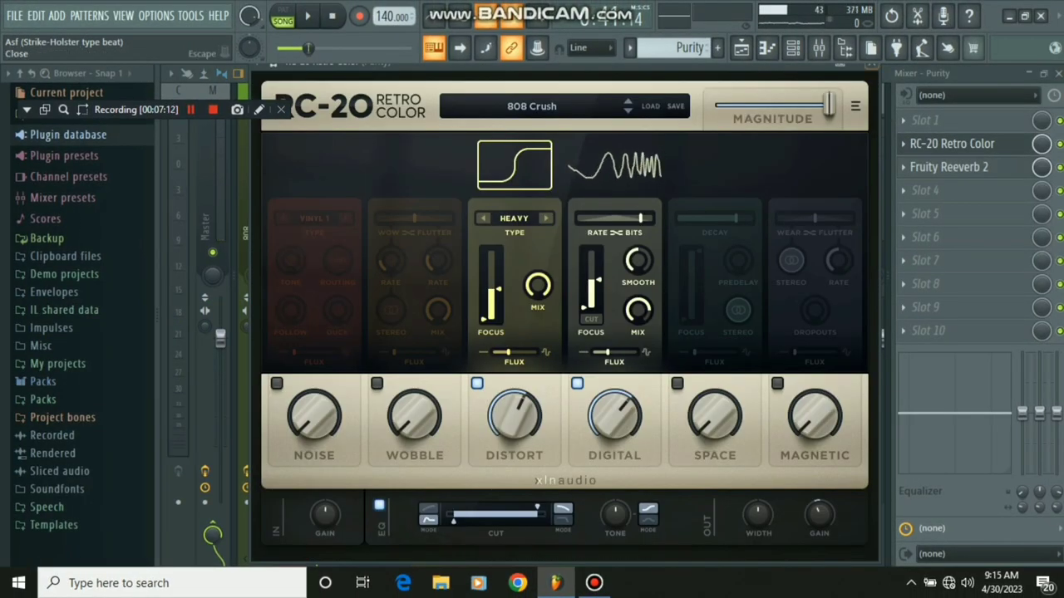
Step: Close RC-20, play the Purity lead twice, then return to the playlist
left_click(871, 63)
key("space")
key("space")
key("space")
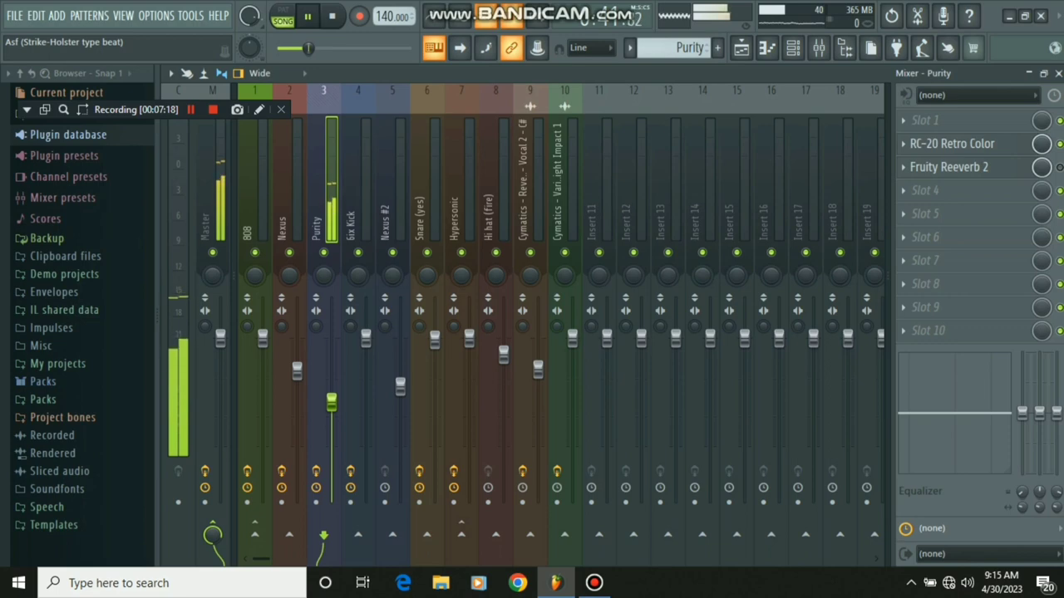
key("space")
key("space")
key("space")
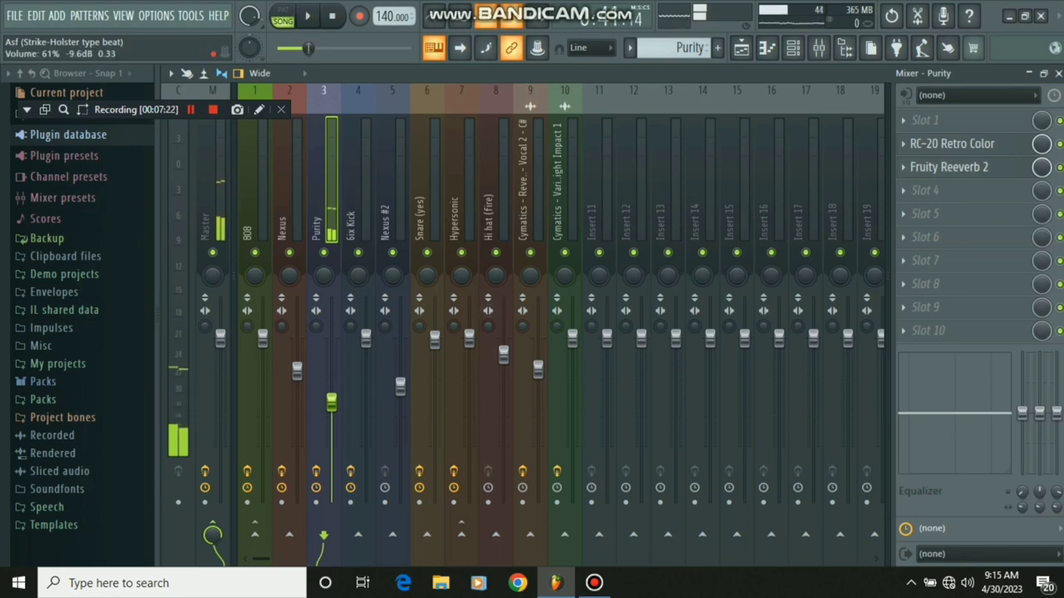
key("space")
key("F5")
Step: Audition the drums with Track 6 soloed and Track 8 added, then stop
scroll(707, 332, "up", 1)
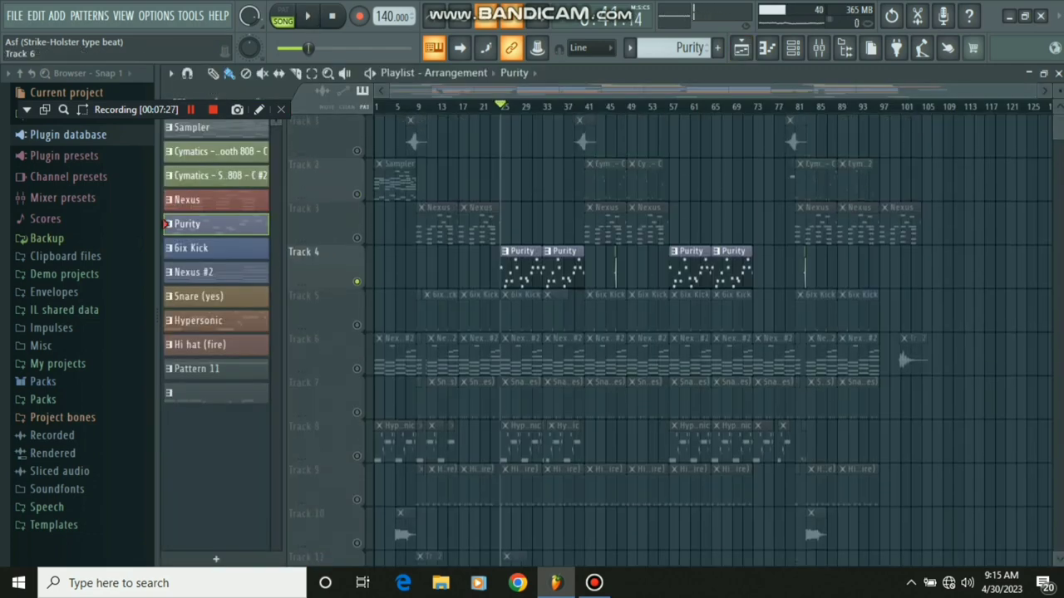
left_click(356, 368)
key("space")
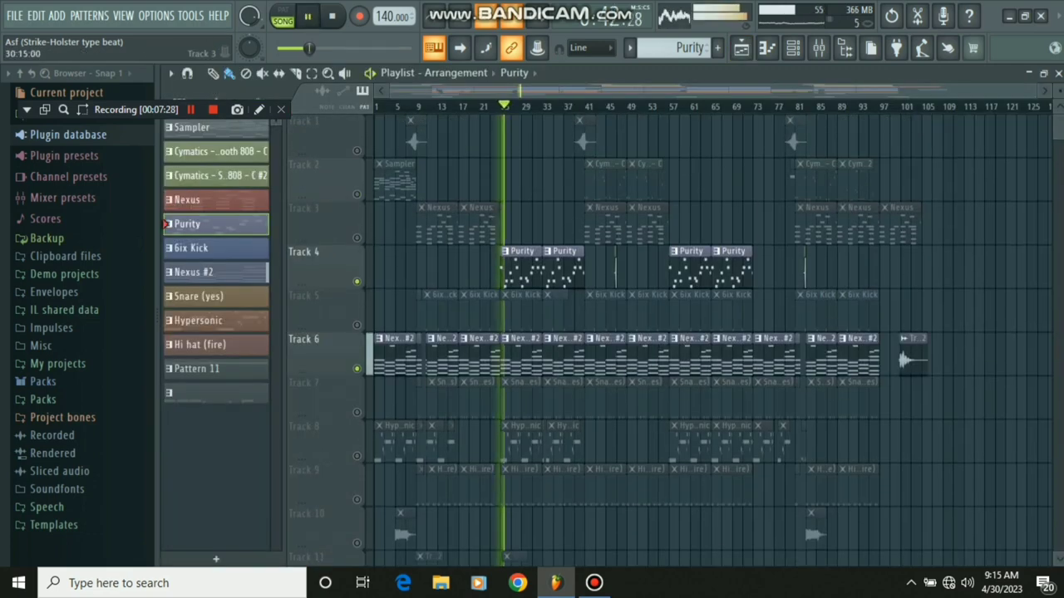
scroll(532, 225, "down", 2)
scroll(706, 332, "down", 1)
scroll(707, 333, "down", 1)
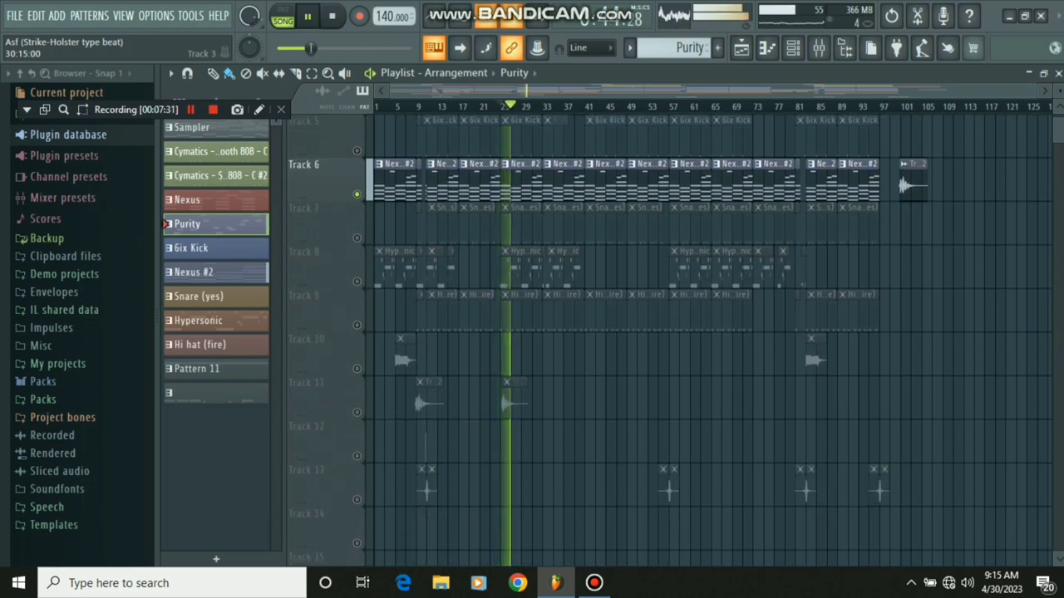
left_click(356, 281)
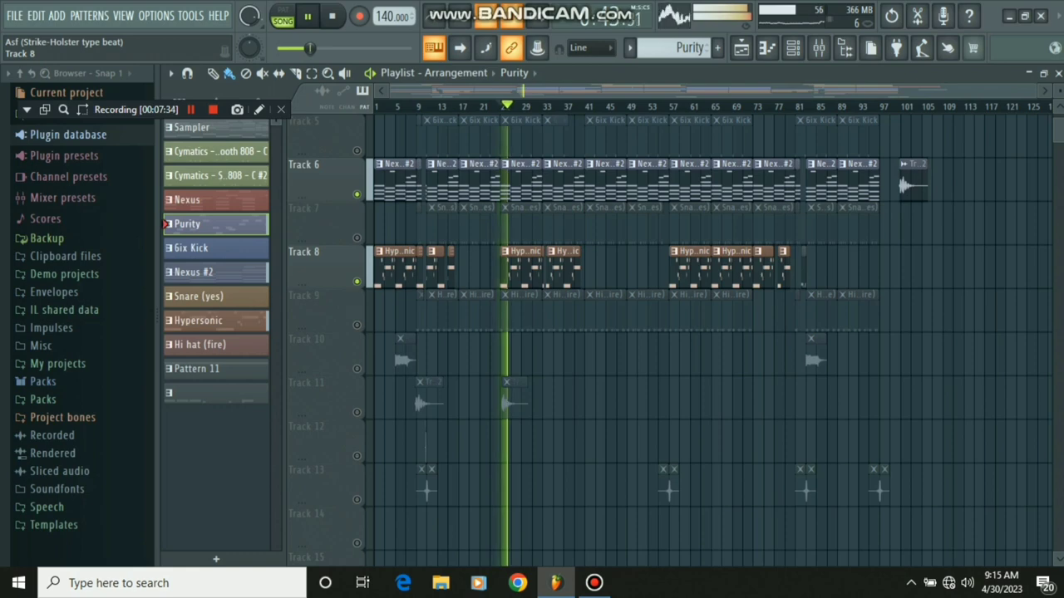
key("space")
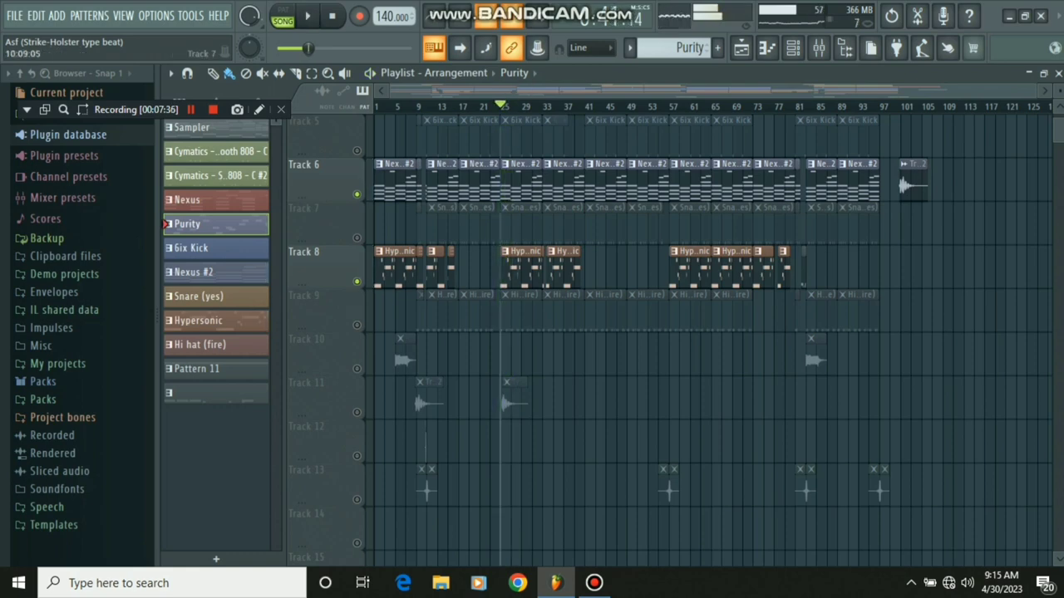
Step: Solo Tracks 7 and 5, unmute Track 9's hi-hats, and restart playback
left_click(356, 238, "ctrl")
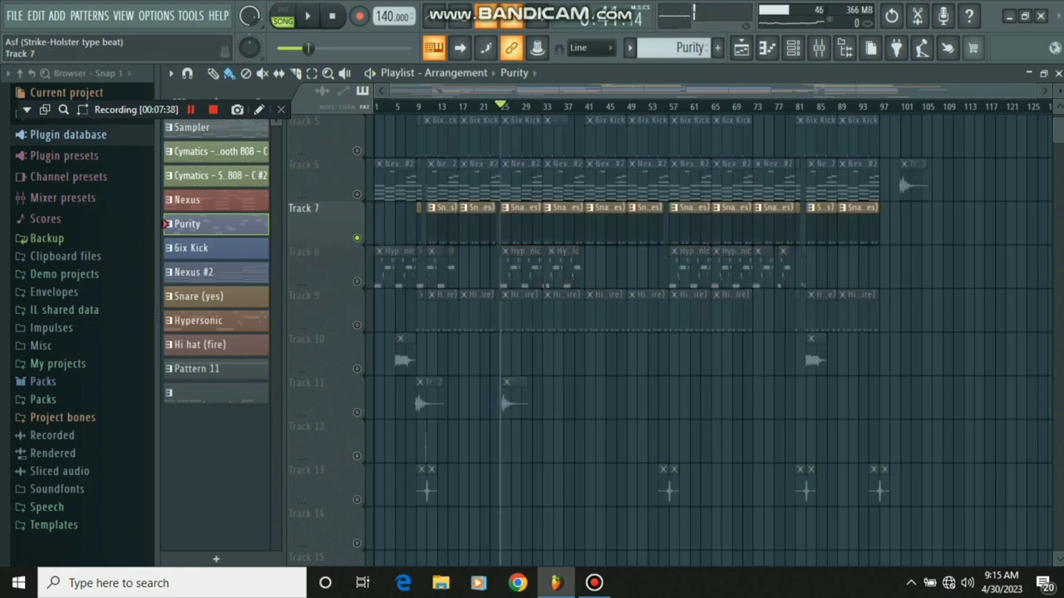
scroll(356, 238, "up", 2)
left_click(356, 238, "ctrl")
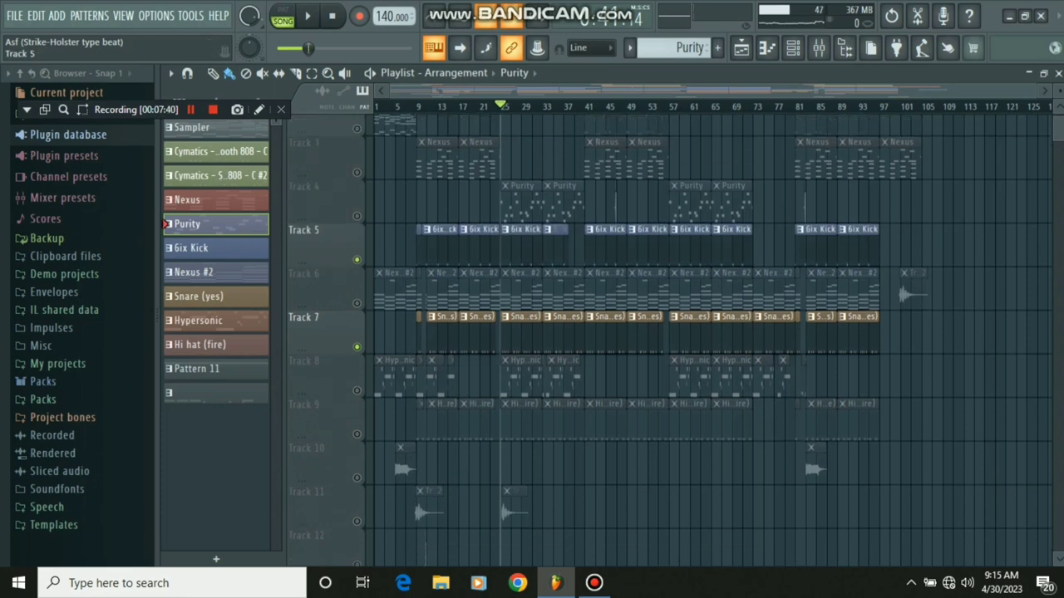
scroll(669, 333, "down", 1)
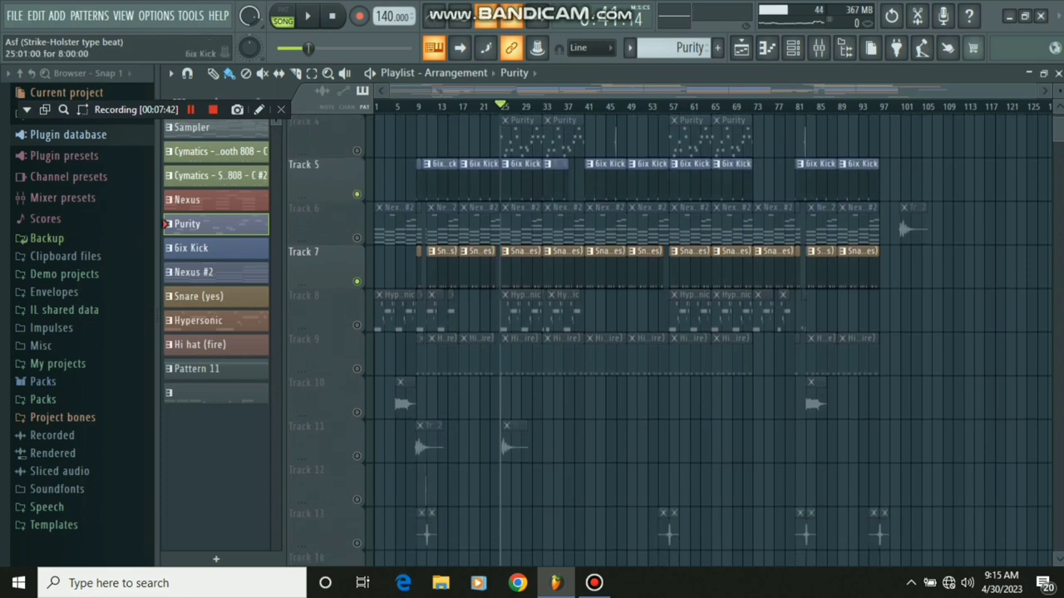
scroll(669, 249, "down", 2)
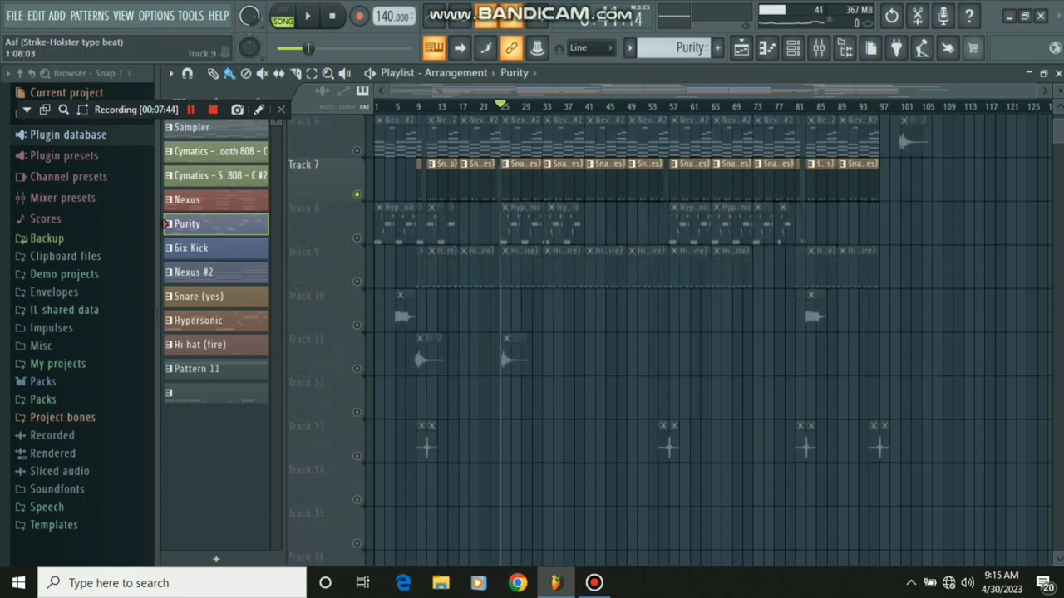
left_click(356, 281, "ctrl")
key("space")
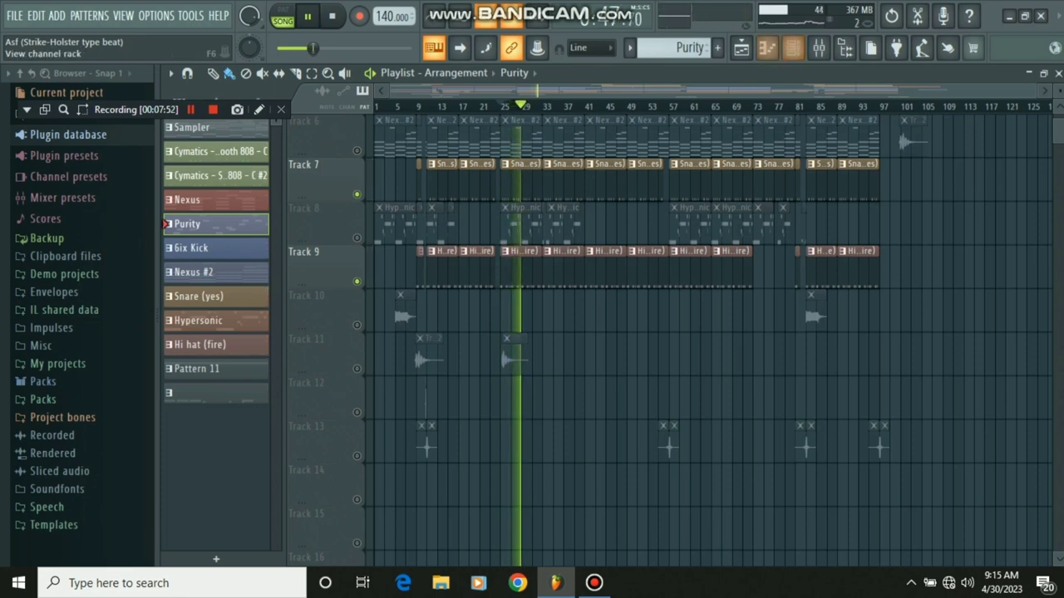
Step: Inspect the 6ix Kick insert's Fruity soft clipper and API 560 EQ in the mixer
left_click(819, 47)
key("Right")
key("space")
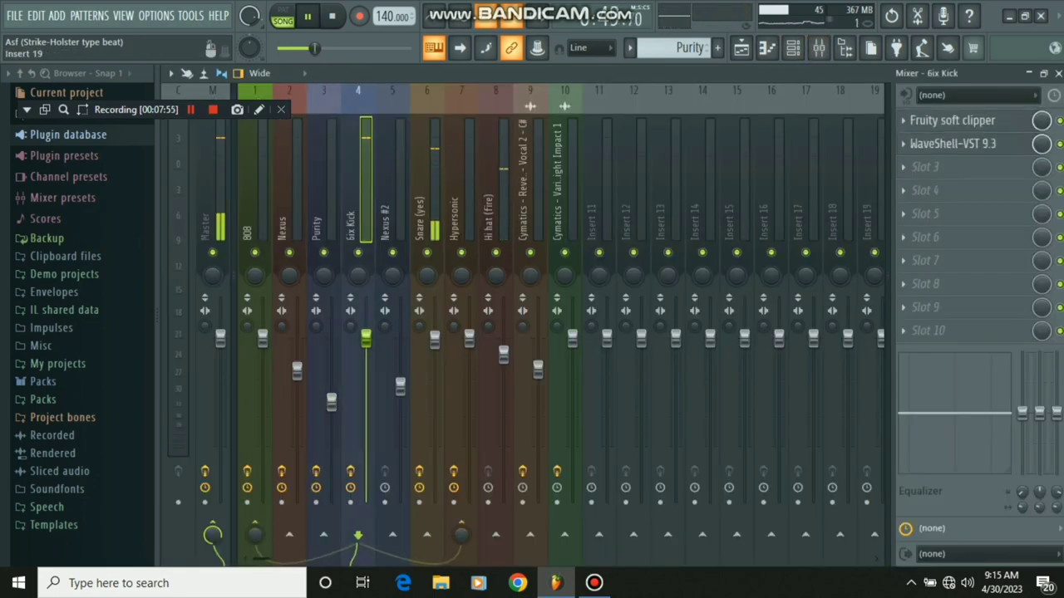
left_click(951, 119)
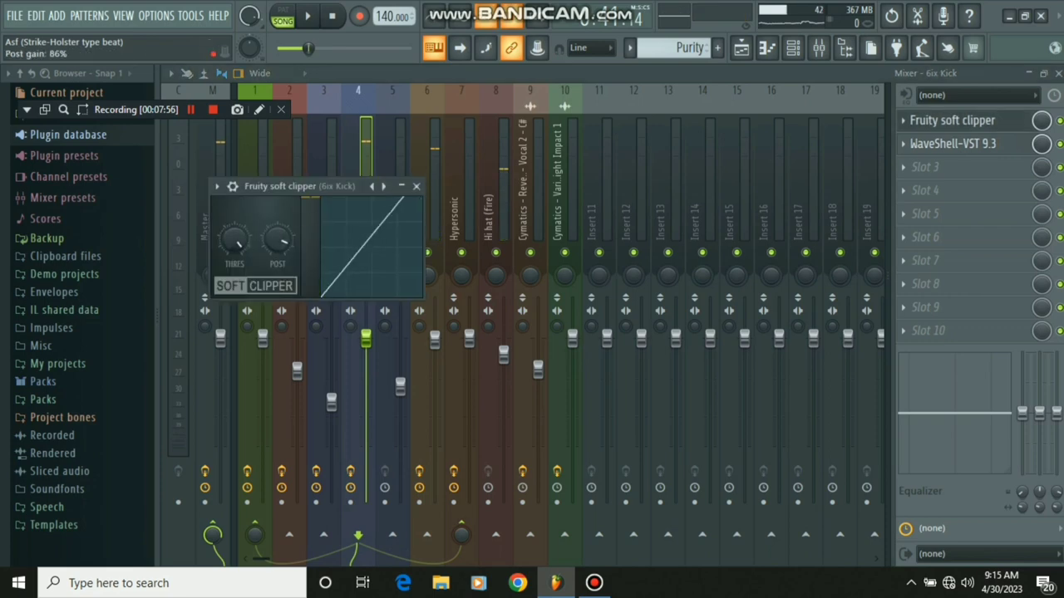
left_click(416, 186)
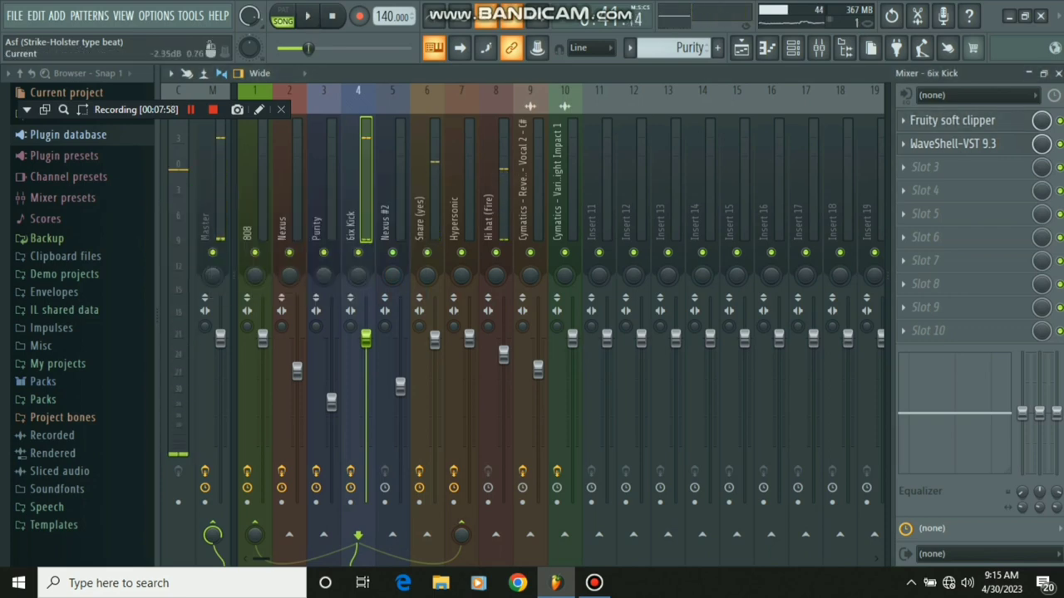
left_click(952, 143)
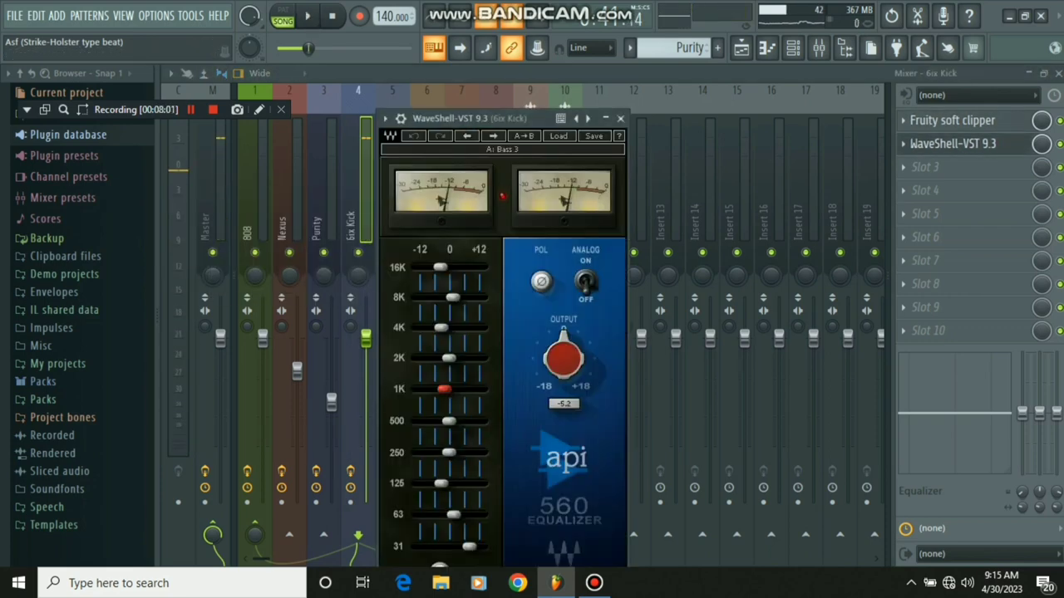
left_click(620, 118)
Step: Play the mix while stepping through the Hypersonic and Snare (yes) inserts
key("space")
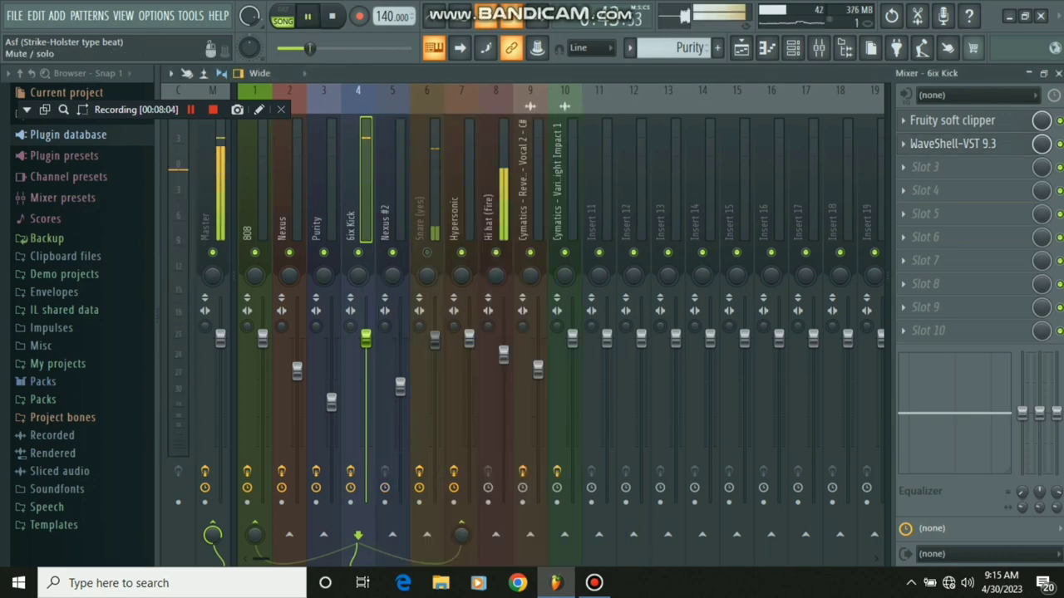
left_click(462, 183)
key("Left")
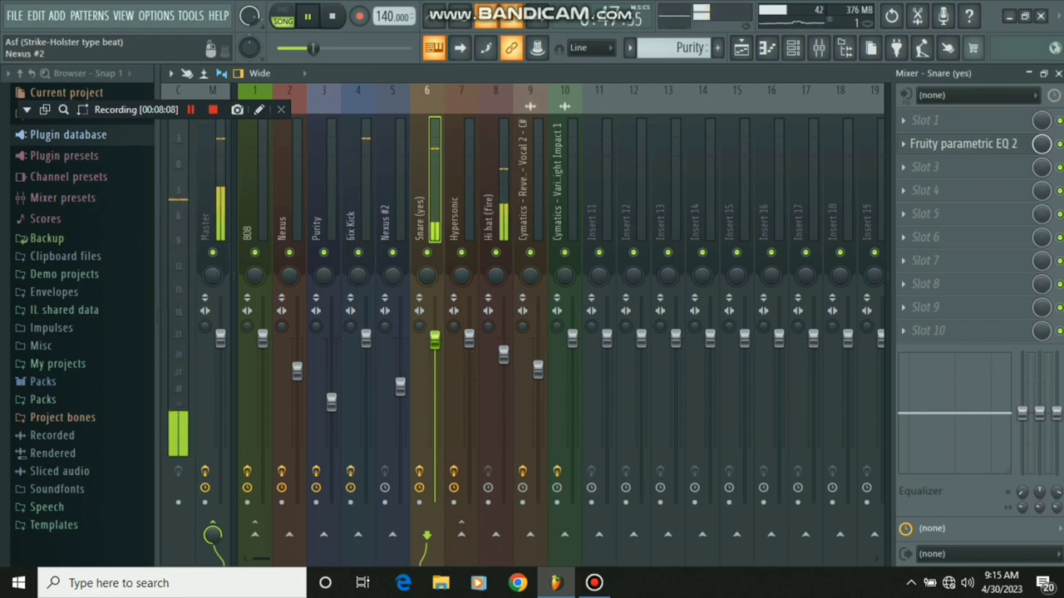
key("space")
Step: Select the Master insert and check its API 2500 compressor
left_click(212, 534)
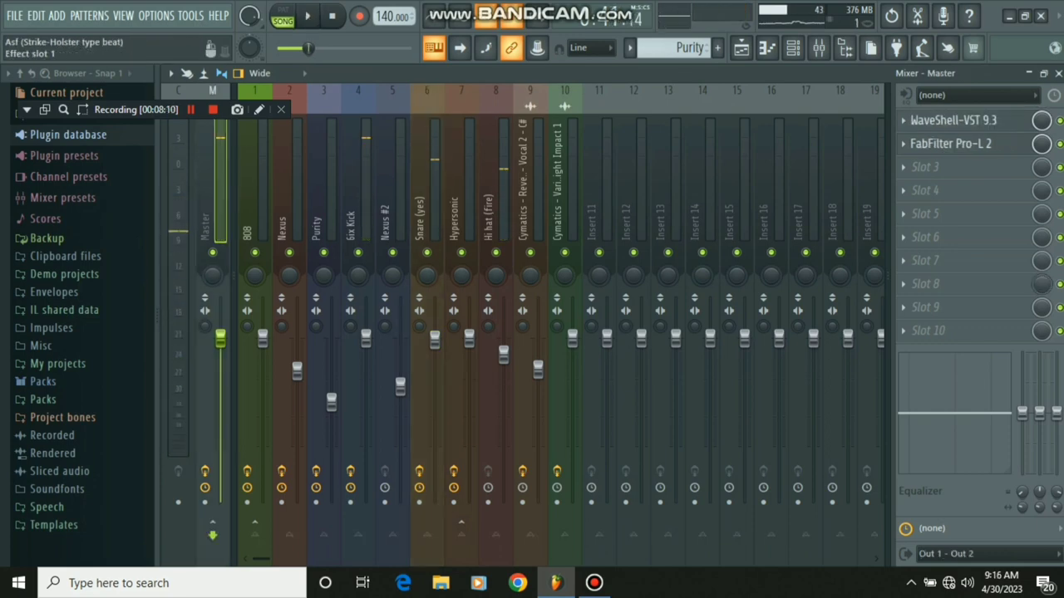
left_click(953, 120)
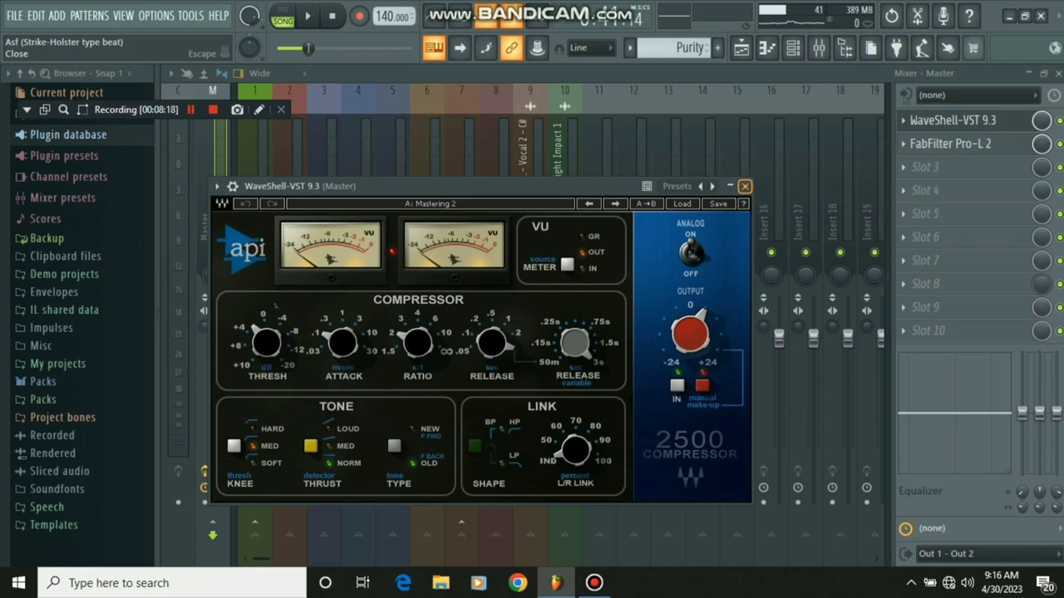
left_click(745, 186)
Step: Load an empty WaveShell-VST 9.3 into Master slot 3 without choosing a Waves plugin
left_click(956, 167)
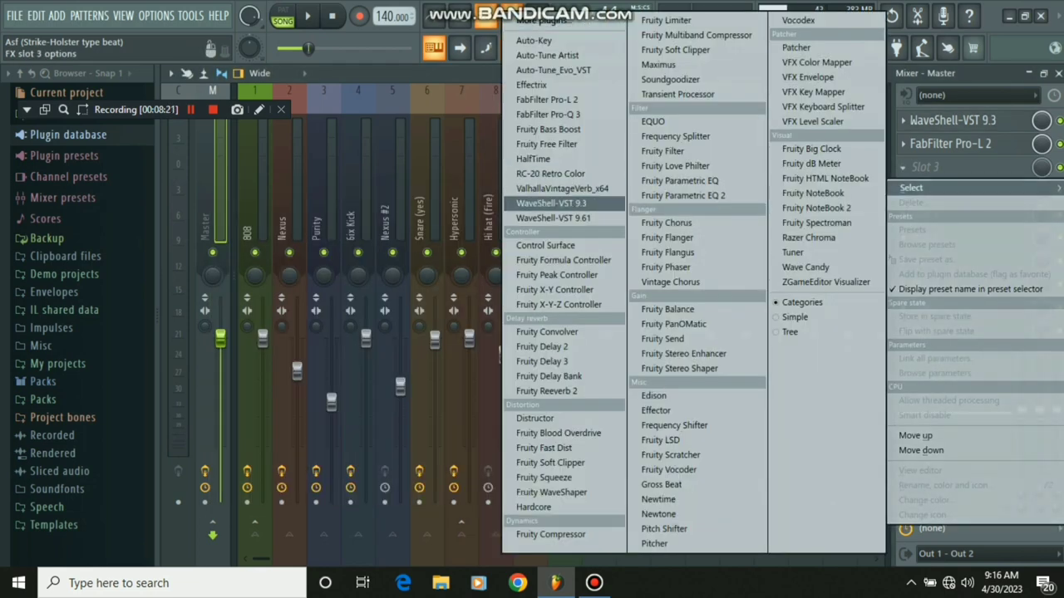
left_click(551, 203)
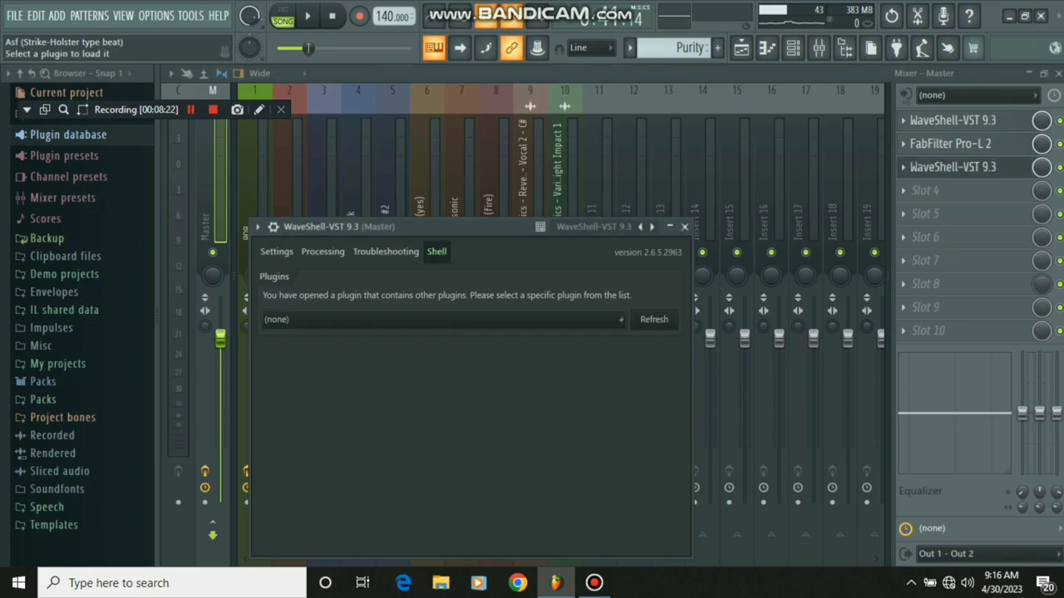
left_click(440, 320)
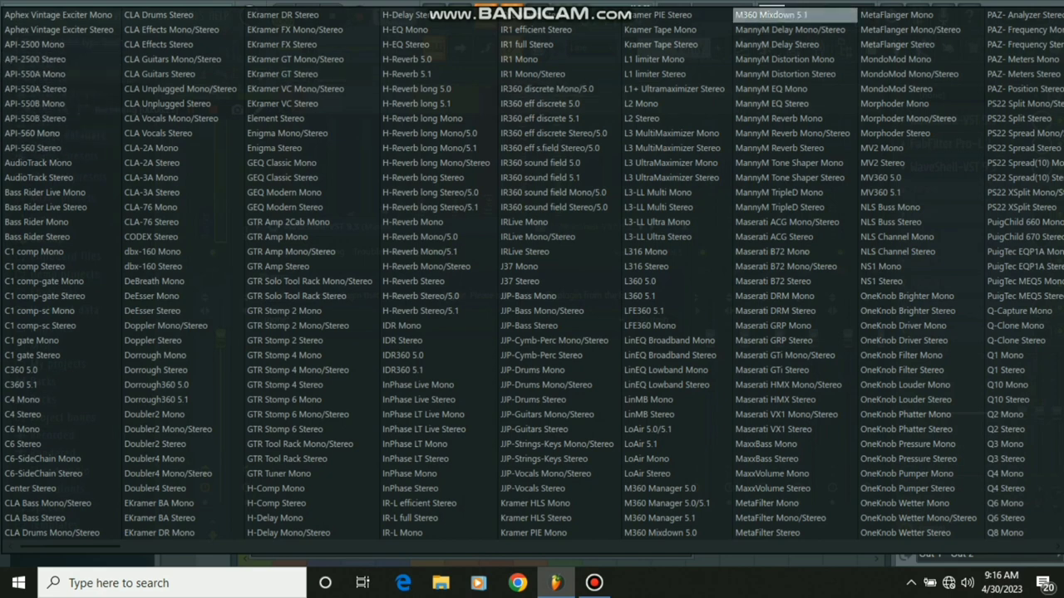
left_click(698, 133)
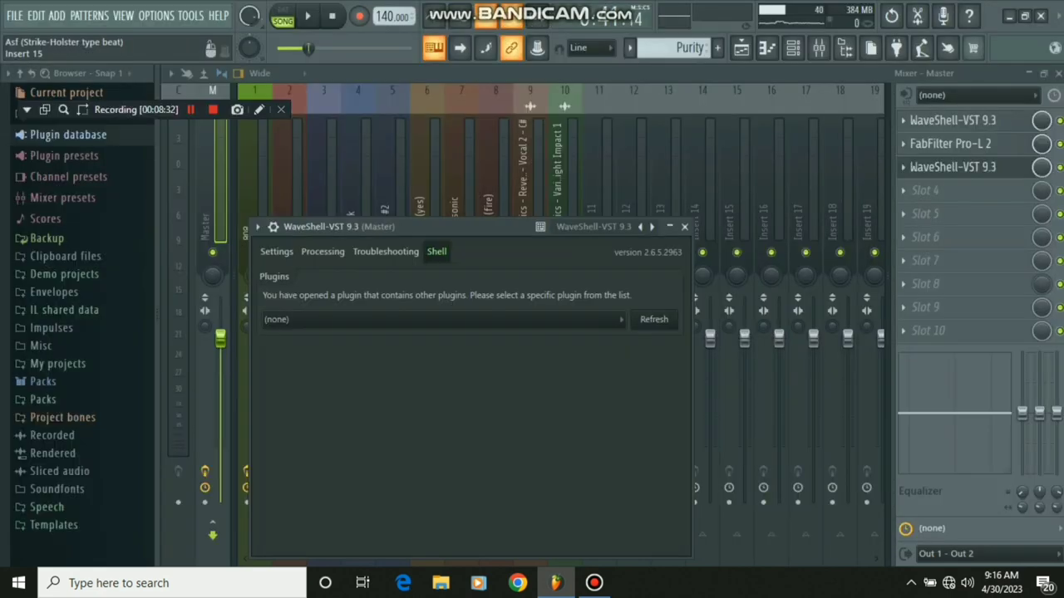
left_click(684, 227)
left_click(744, 182)
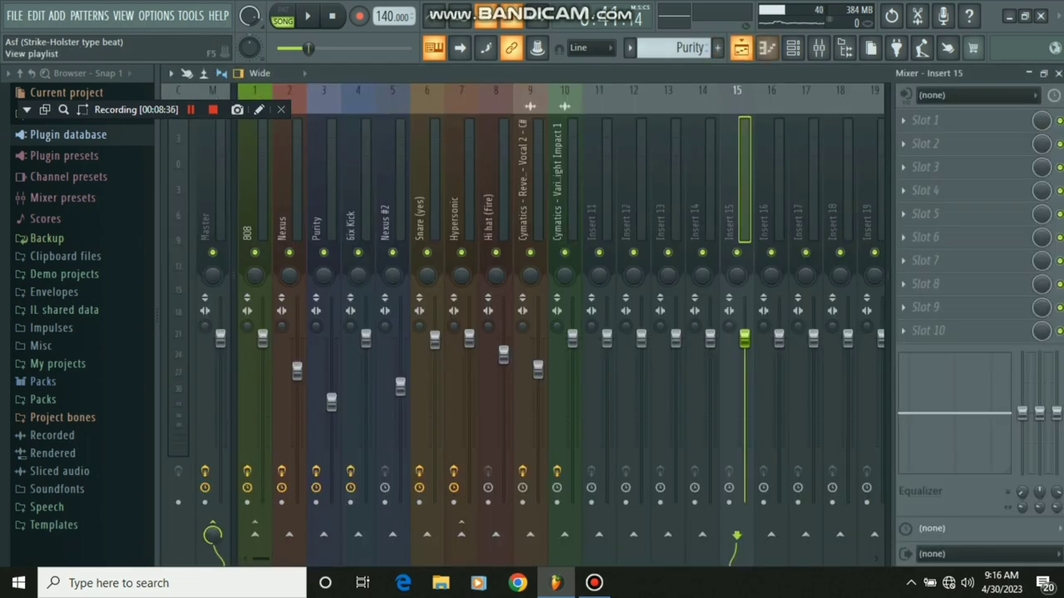
Step: Unmute tracks 6, 8 and 10–13 and play the full arrangement from the start
left_click(740, 47)
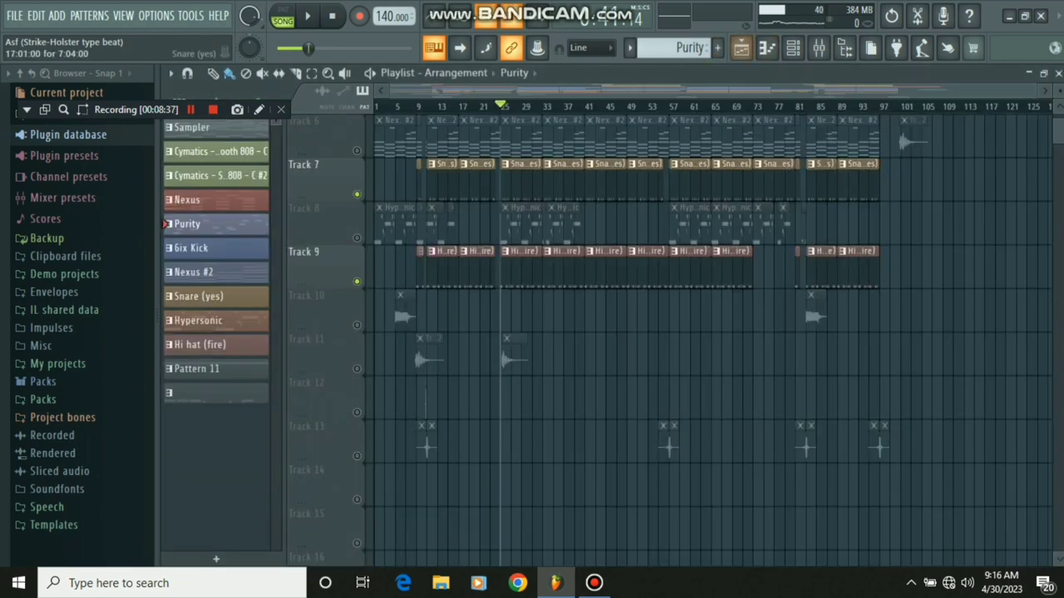
key("space")
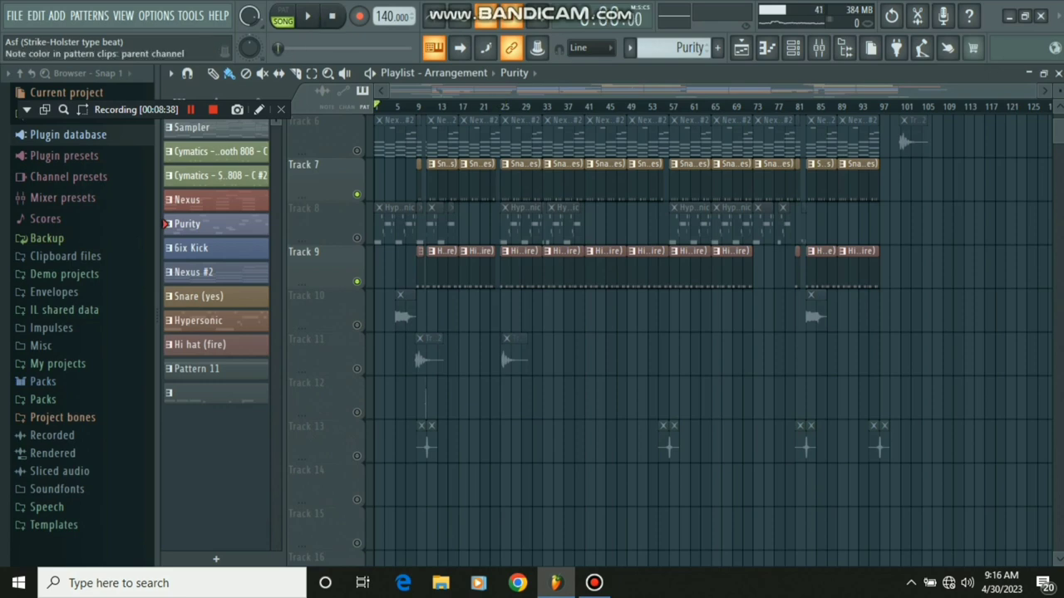
left_click_drag(357, 150, 357, 456)
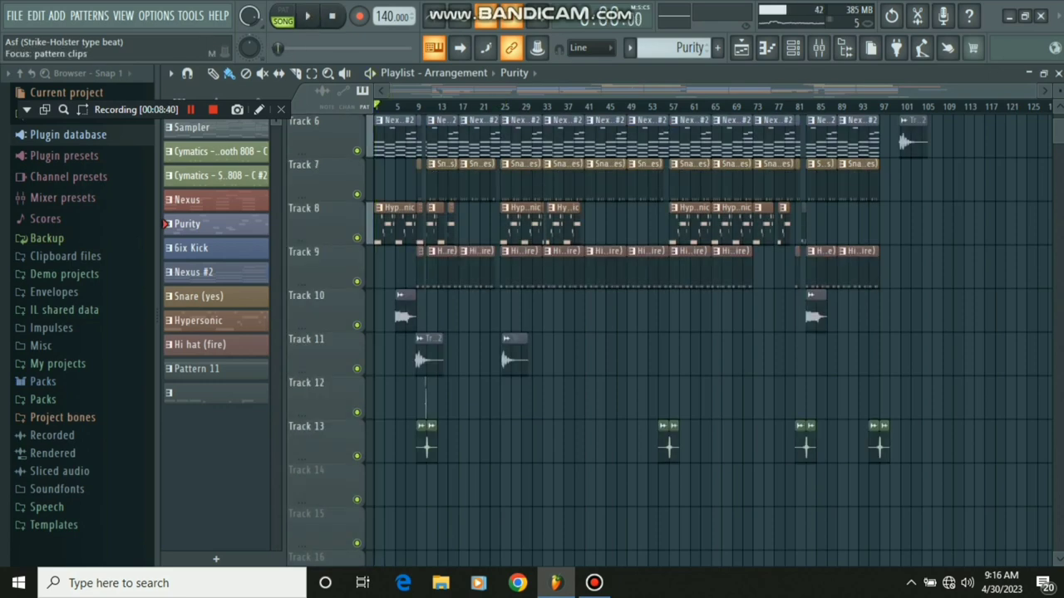
left_click(819, 48)
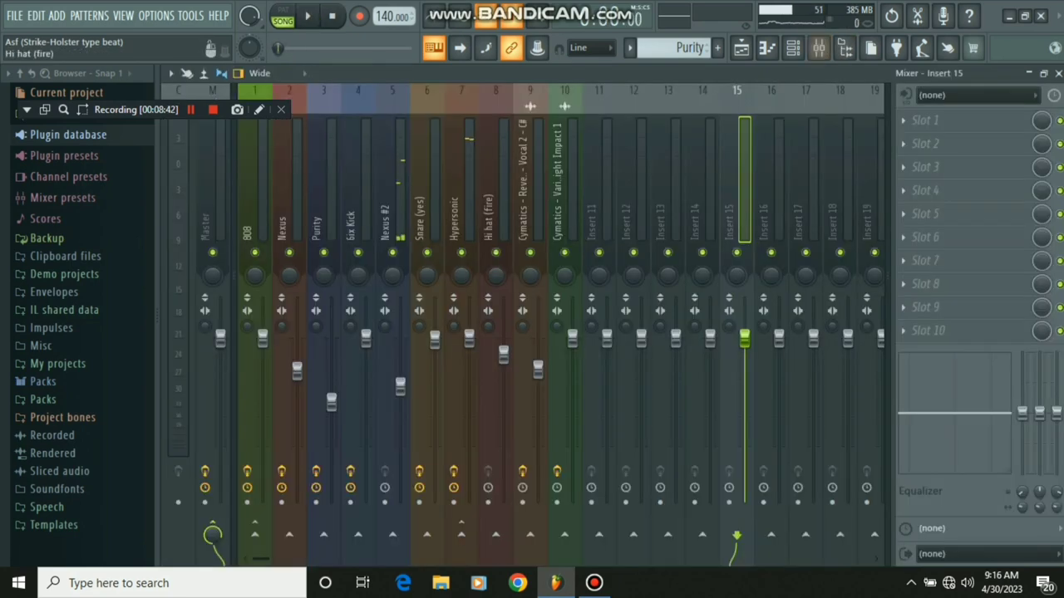
key("space")
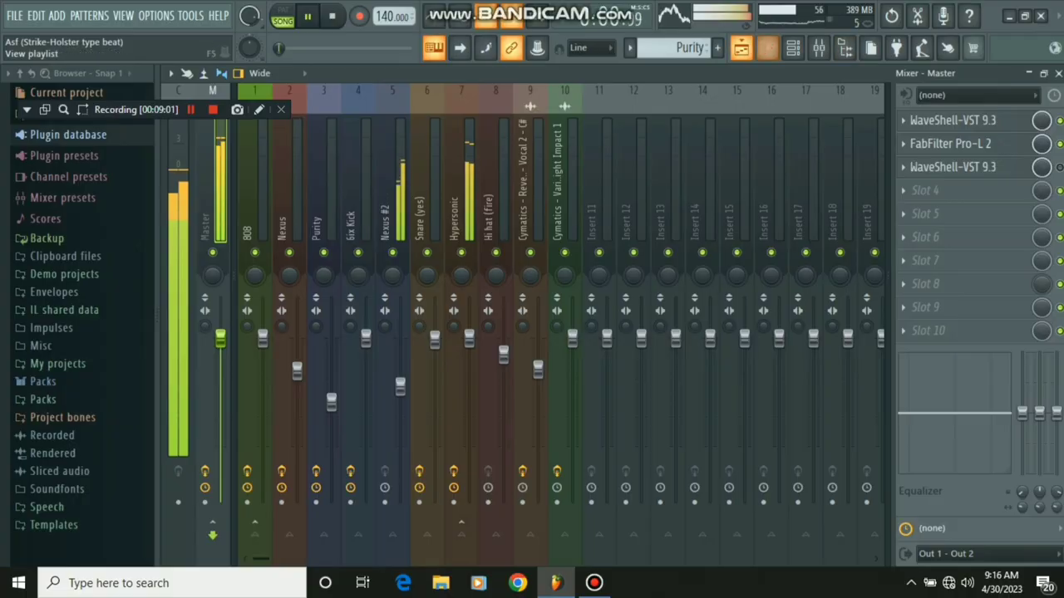
left_click(740, 48)
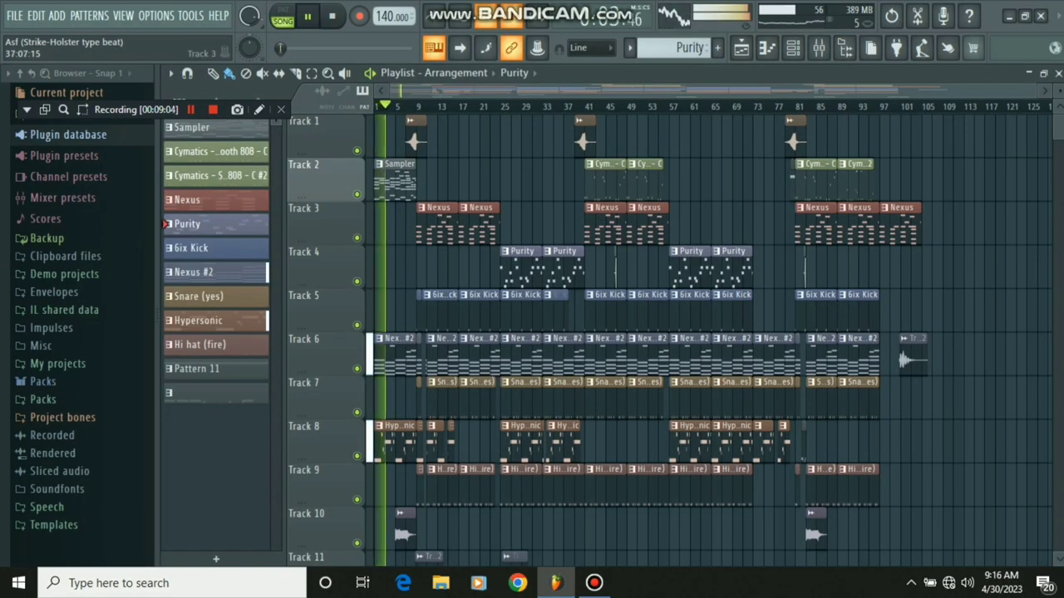
scroll(665, 333, "down", 5)
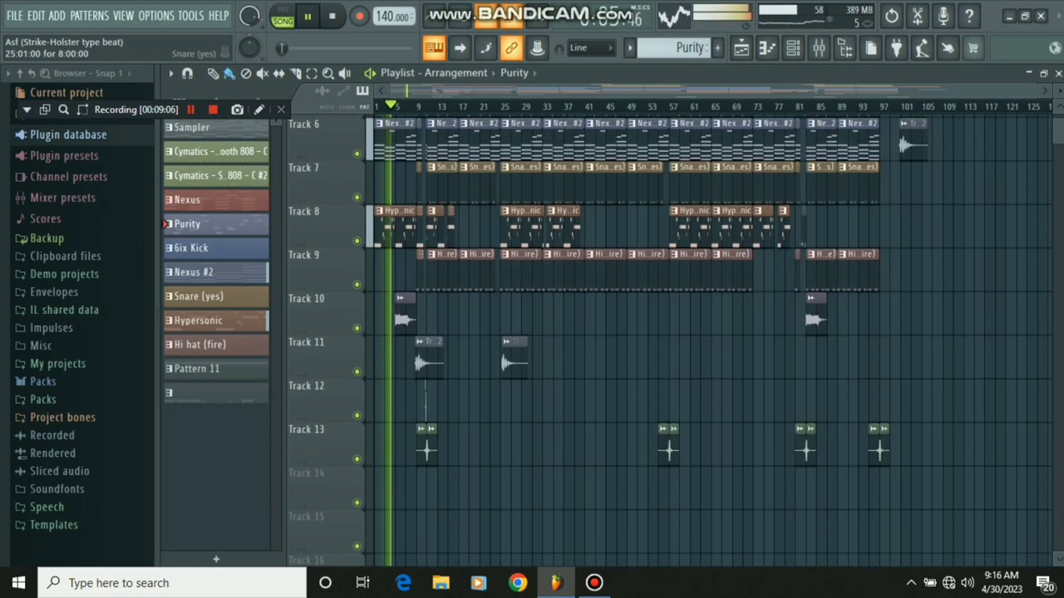
scroll(665, 332, "up", 5)
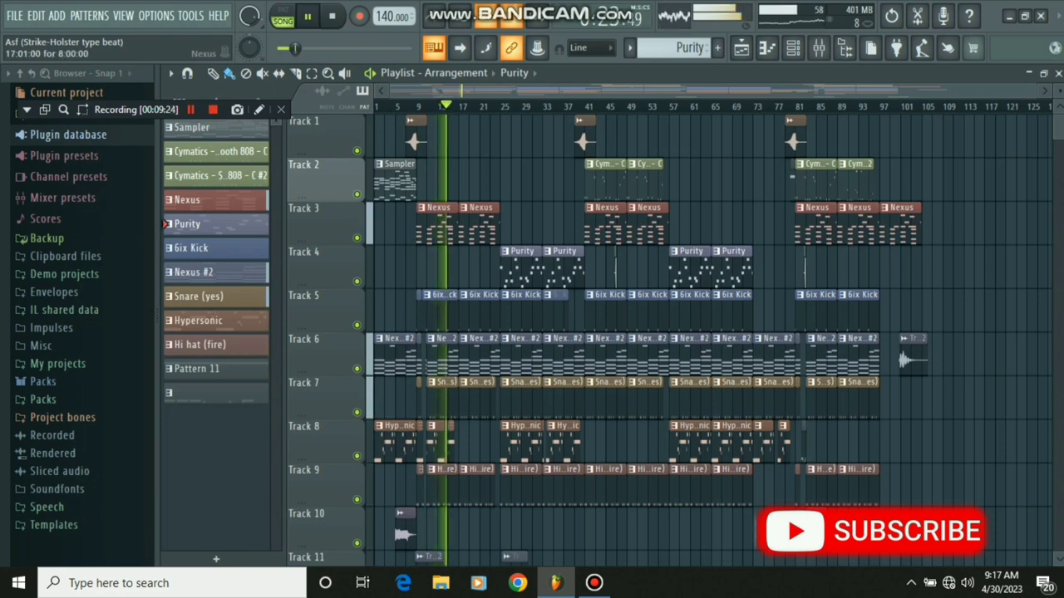
key("space")
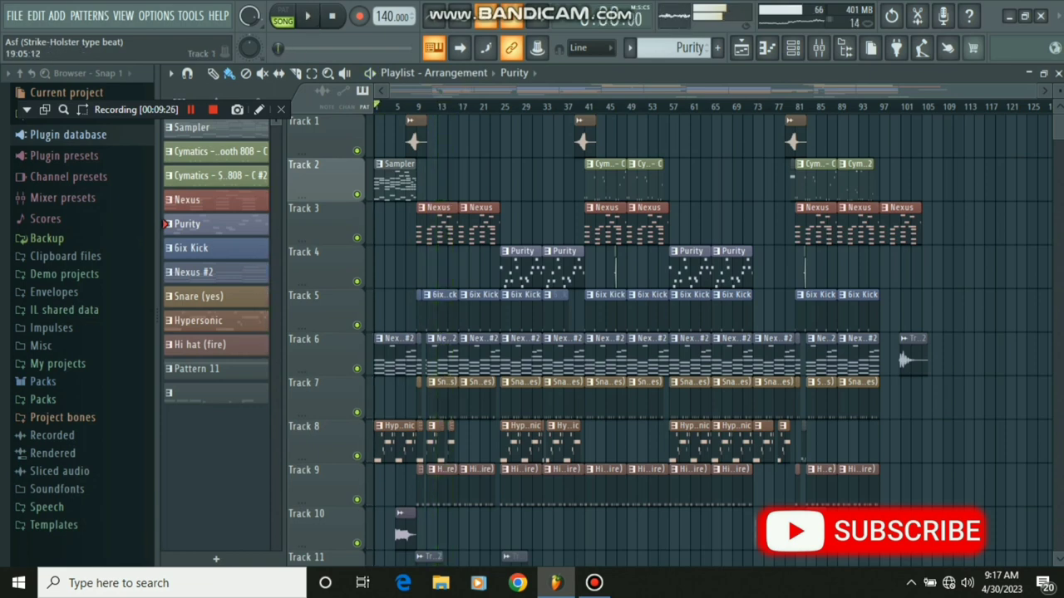
key("space")
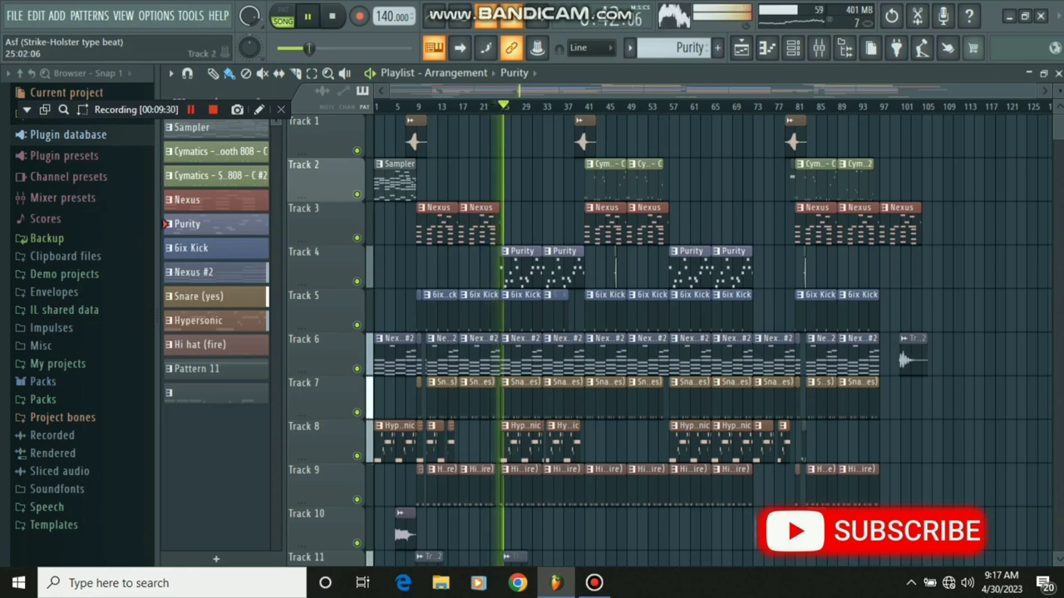
scroll(706, 340, "down", 3)
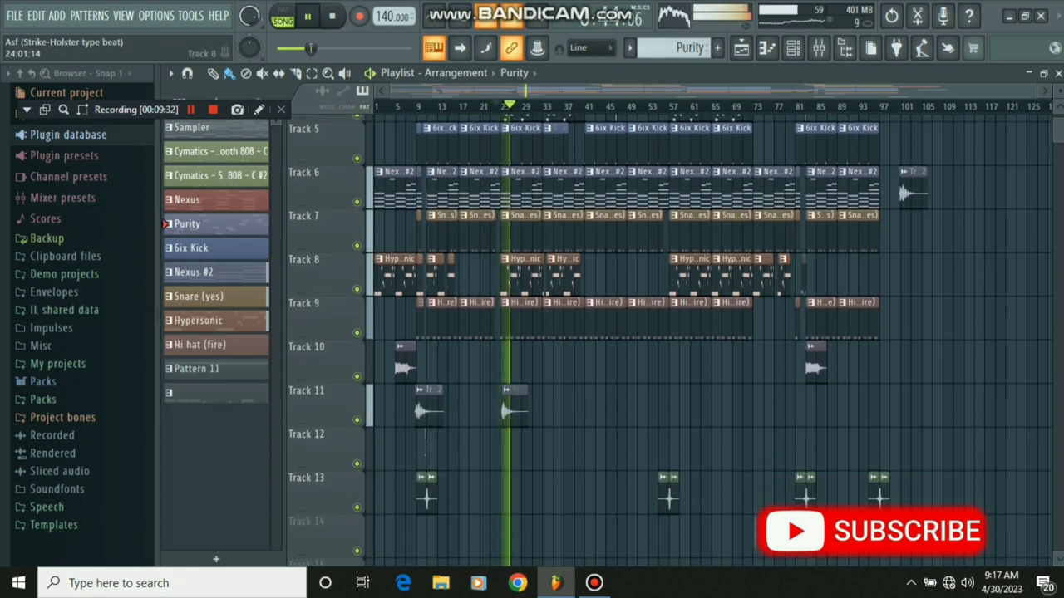
scroll(706, 341, "down", 1)
scroll(707, 341, "down", 3)
scroll(707, 341, "up", 3)
scroll(707, 341, "up", 4)
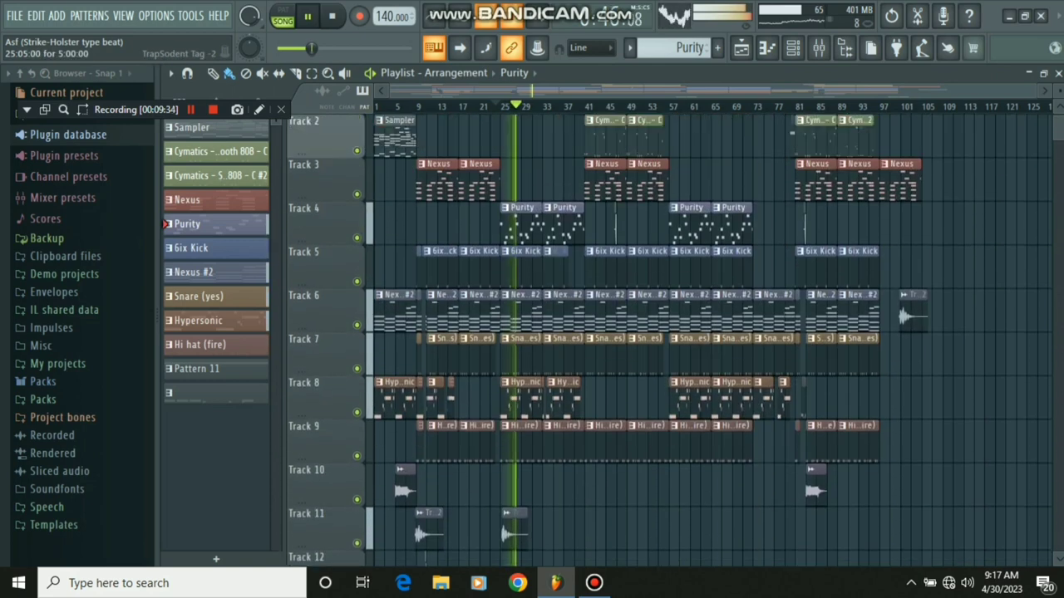